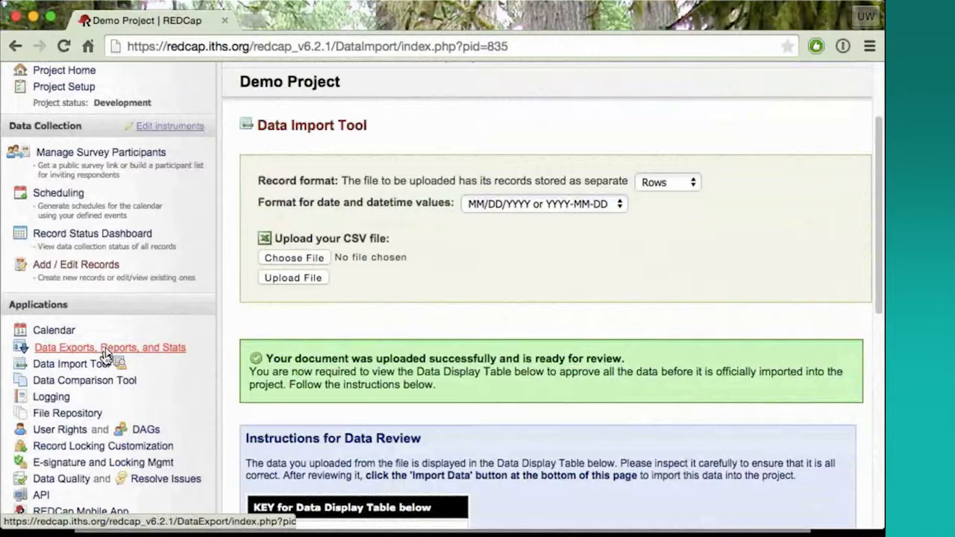
Open the project's Data Exports, Reports, and Stats page and look over the My Reports & Exports list
{"action": "left_click", "coordinate": [104, 348]}
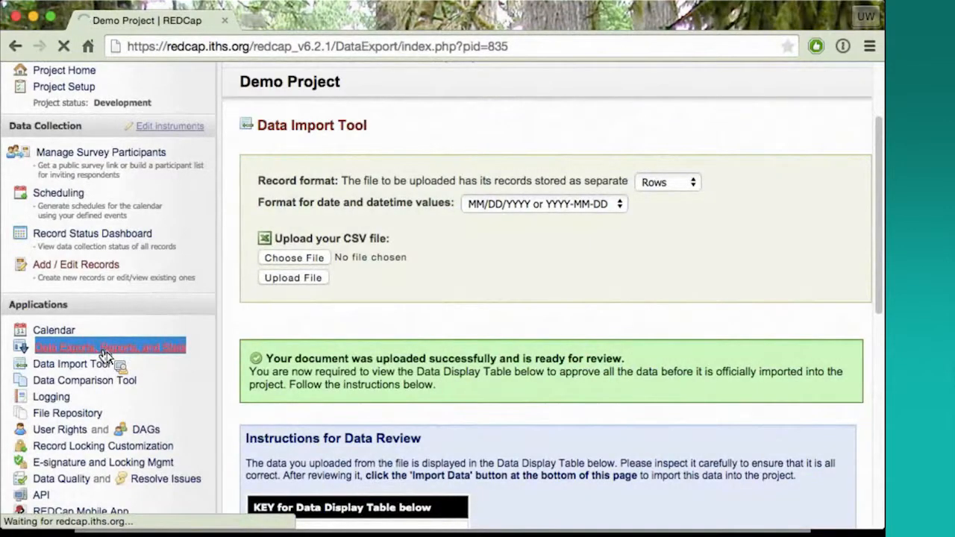
{"action": "scroll", "coordinate": [369, 356], "scroll_direction": "down", "scroll_amount": 2}
{"action": "scroll", "coordinate": [370, 356], "scroll_direction": "down", "scroll_amount": 4}
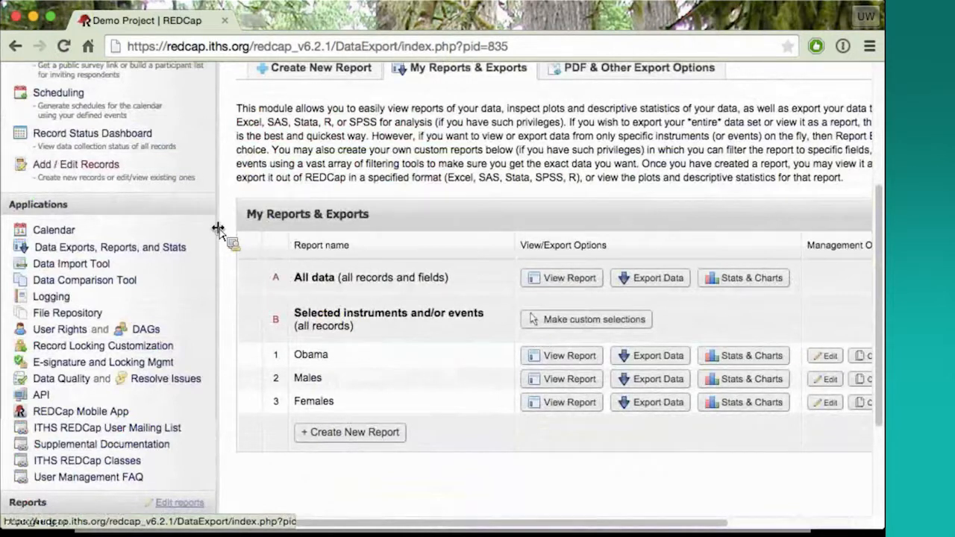
{"action": "left_click", "coordinate": [218, 230]}
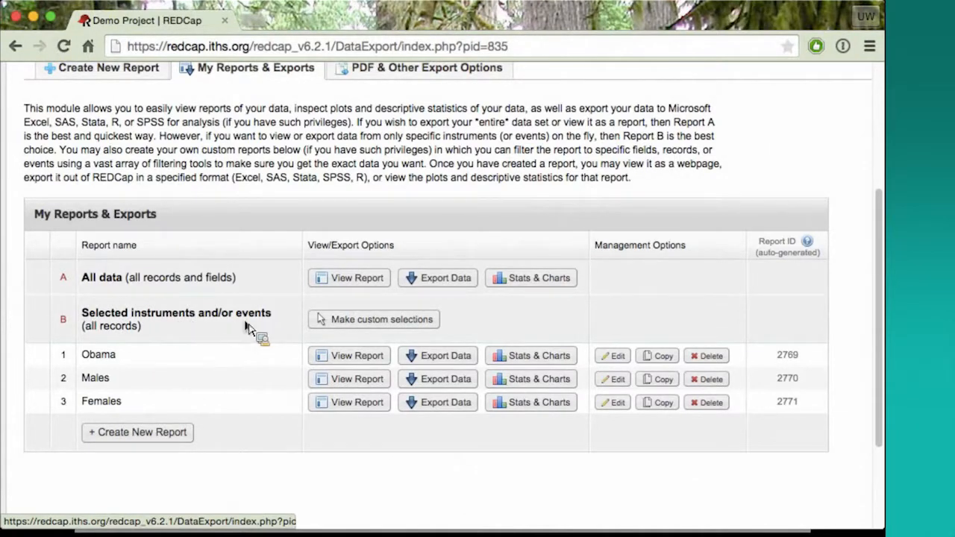
{"action": "scroll", "coordinate": [248, 330], "scroll_direction": "down", "scroll_amount": 1}
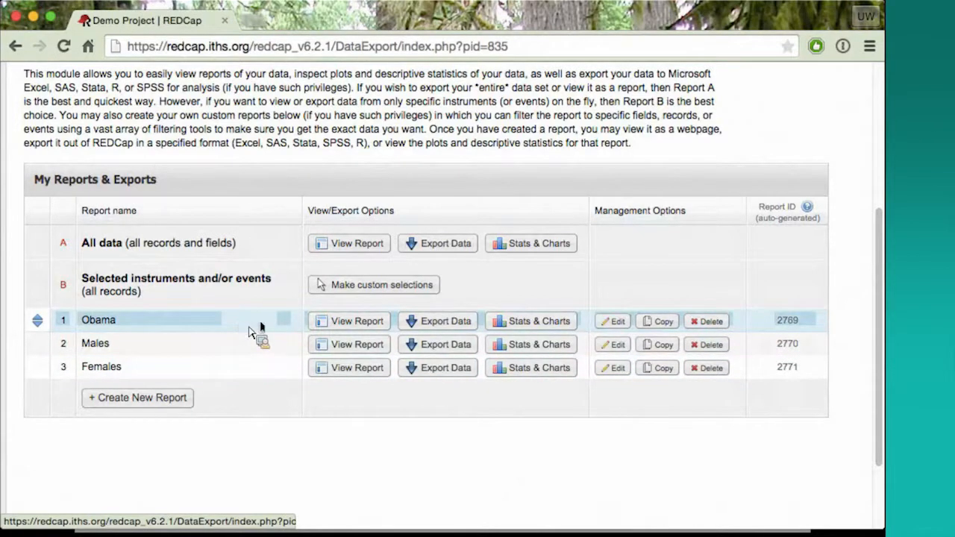
View the Obama report, and open the Males report to look through its records and columns
{"action": "left_click", "coordinate": [357, 322]}
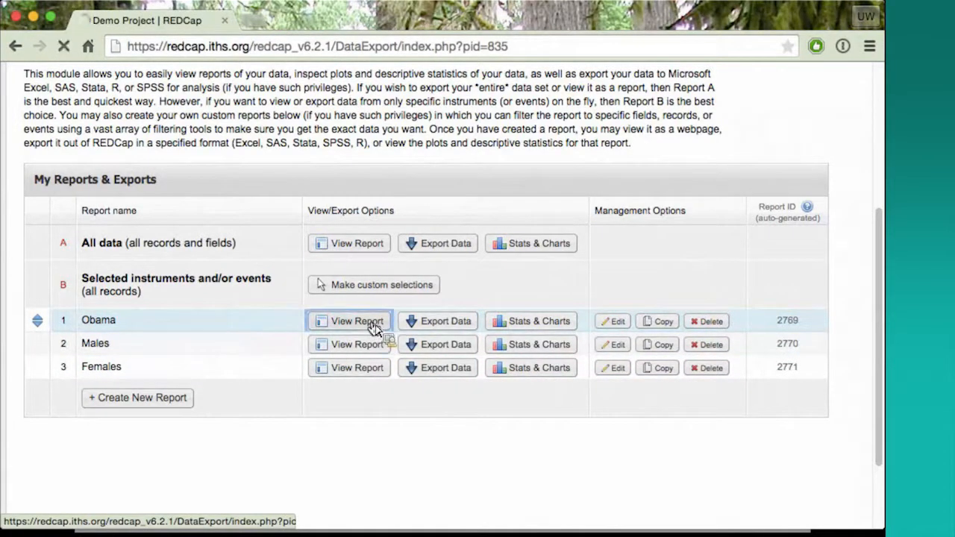
{"action": "scroll", "coordinate": [306, 325], "scroll_direction": "down", "scroll_amount": 3}
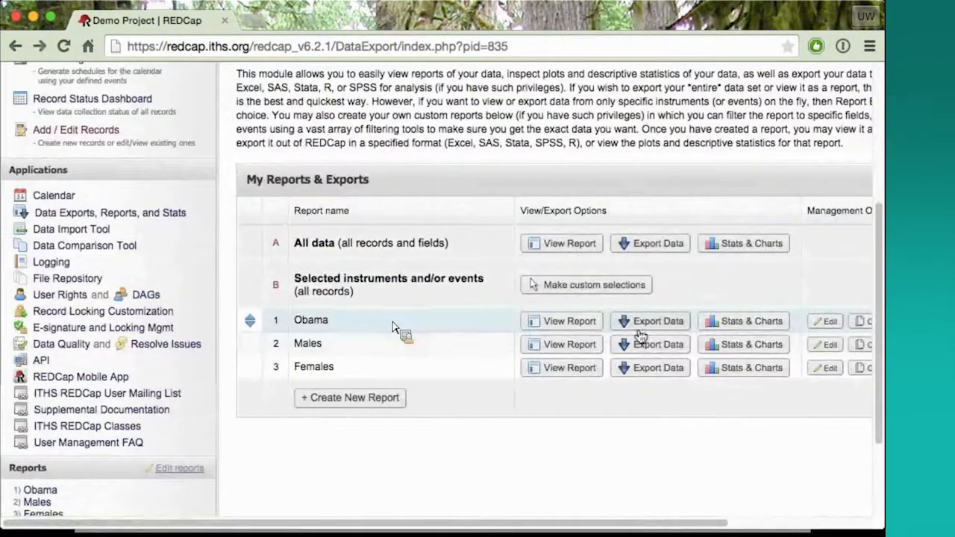
{"action": "left_click", "coordinate": [569, 345]}
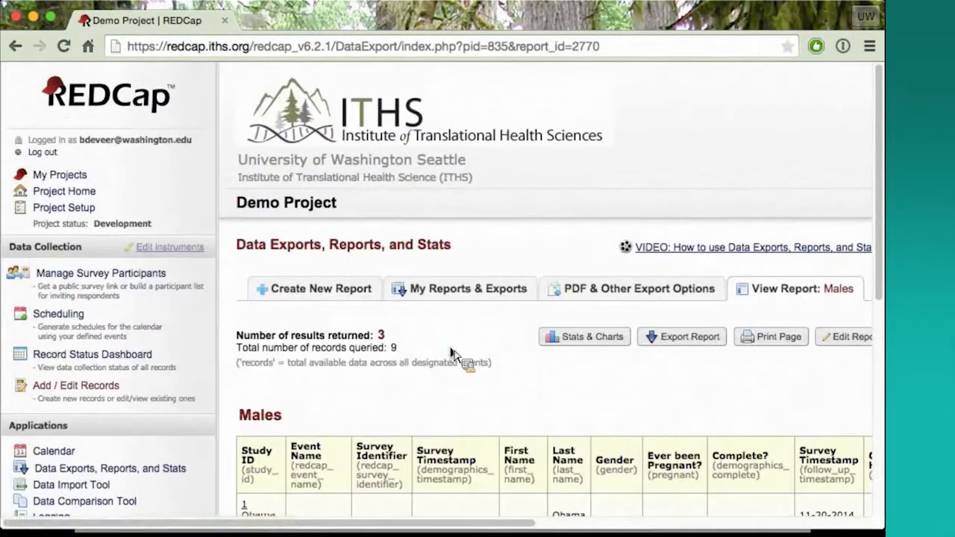
{"action": "scroll", "coordinate": [447, 359], "scroll_direction": "down", "scroll_amount": 3}
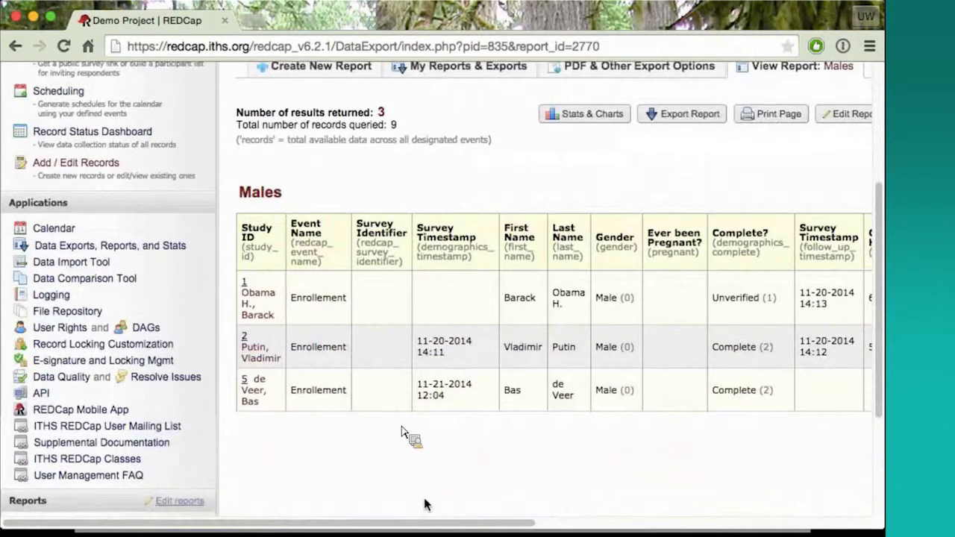
{"action": "scroll", "coordinate": [439, 527], "scroll_direction": "right", "scroll_amount": 5}
{"action": "scroll", "coordinate": [448, 515], "scroll_direction": "right", "scroll_amount": 5}
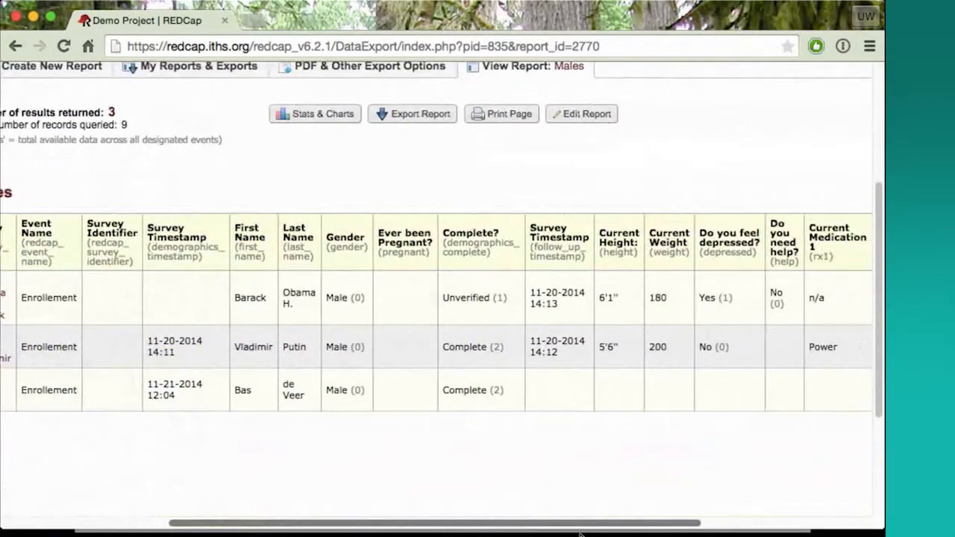
{"action": "scroll", "coordinate": [609, 487], "scroll_direction": "left", "scroll_amount": 8}
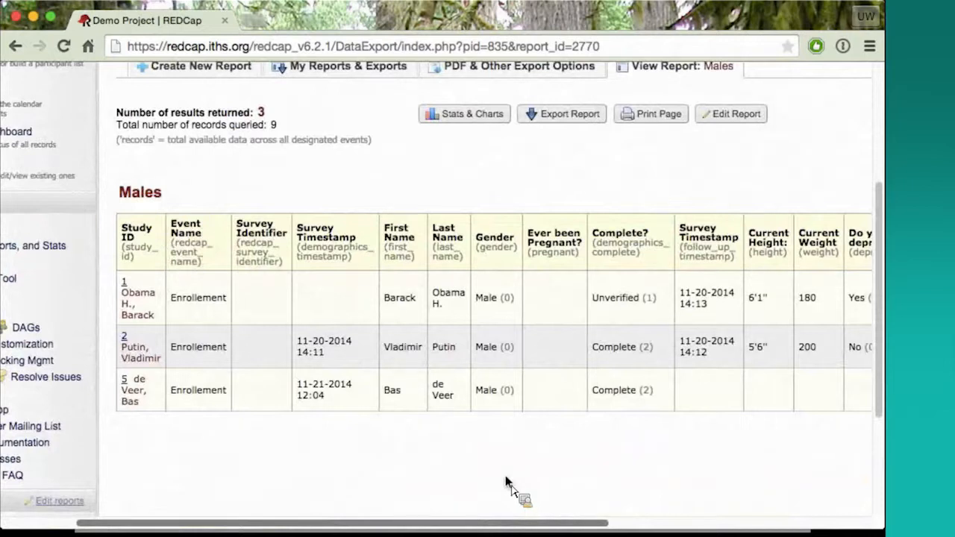
{"action": "scroll", "coordinate": [355, 337], "scroll_direction": "up", "scroll_amount": 1}
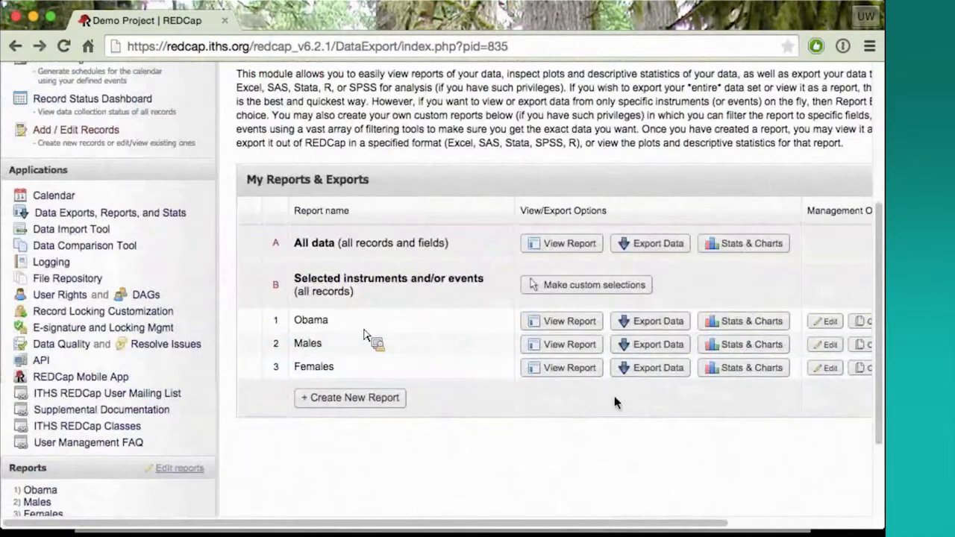
Open the statistics and charts of the Obama report and look through its field plots
{"action": "left_click", "coordinate": [765, 326]}
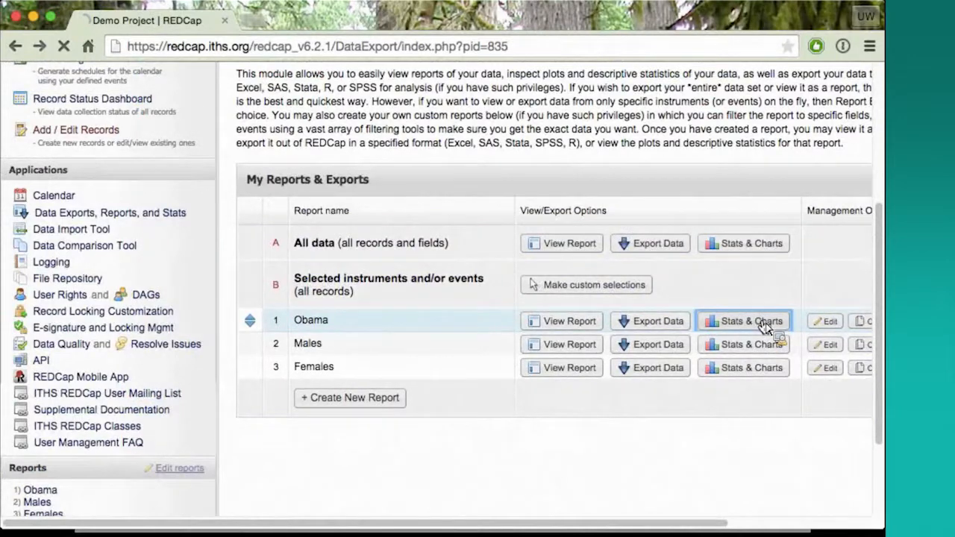
{"action": "scroll", "coordinate": [597, 355], "scroll_direction": "down", "scroll_amount": 5}
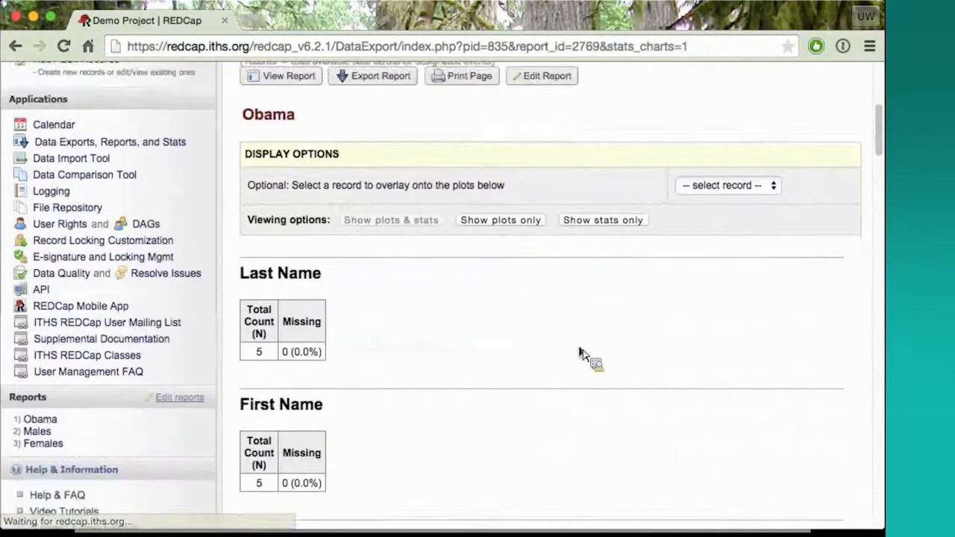
{"action": "scroll", "coordinate": [582, 354], "scroll_direction": "down", "scroll_amount": 10}
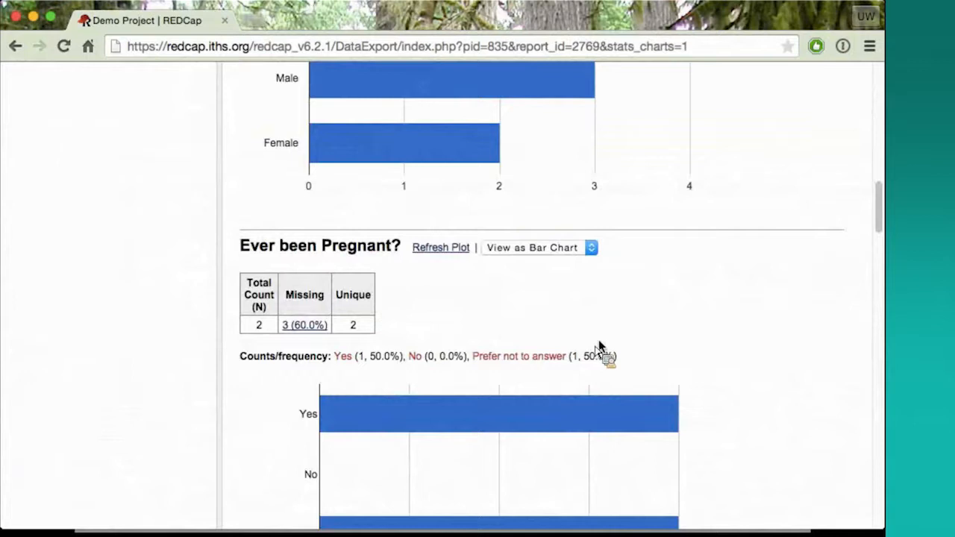
{"action": "scroll", "coordinate": [600, 348], "scroll_direction": "up", "scroll_amount": 1}
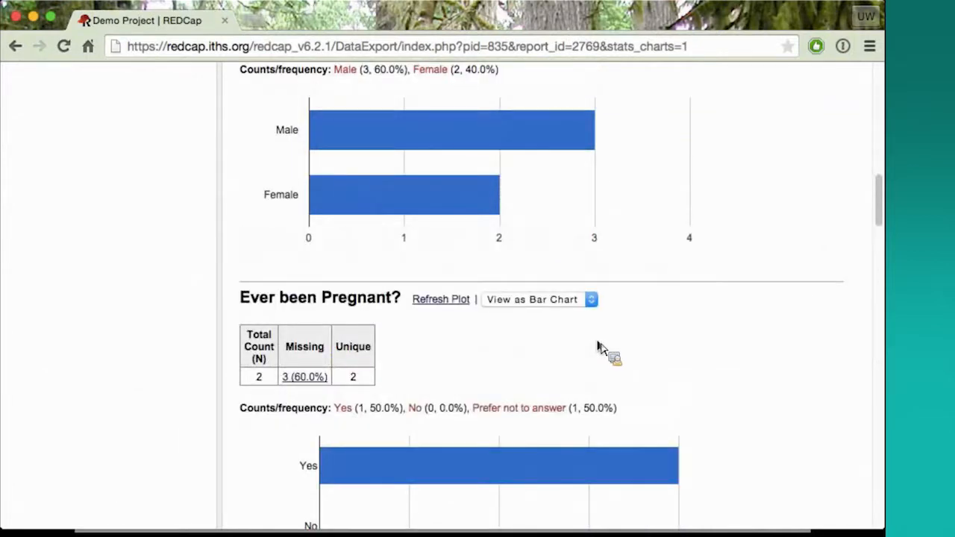
Display the Gender plot as a pie chart
{"action": "scroll", "coordinate": [599, 348], "scroll_direction": "up", "scroll_amount": 3}
{"action": "left_click", "coordinate": [468, 133]}
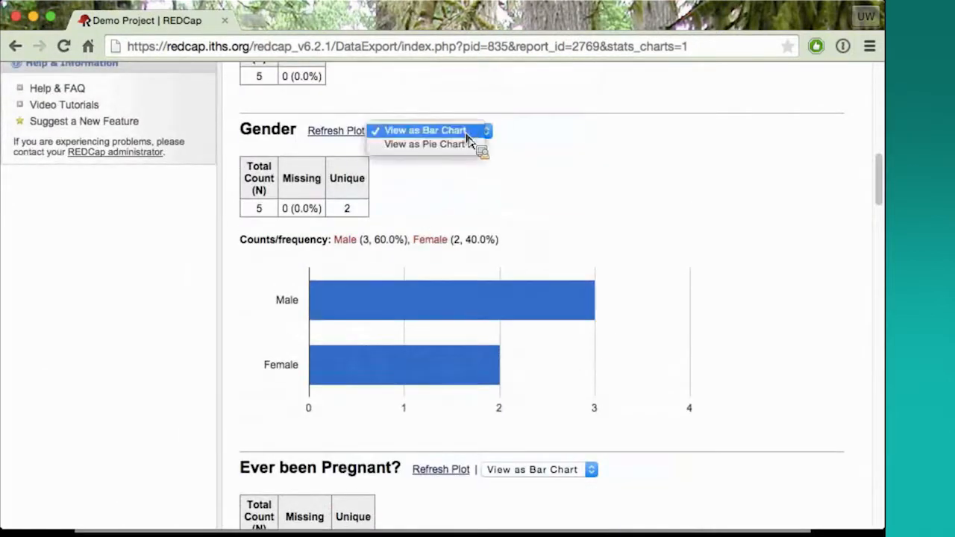
{"action": "left_click", "coordinate": [463, 144]}
{"action": "scroll", "coordinate": [572, 192], "scroll_direction": "down", "scroll_amount": 2}
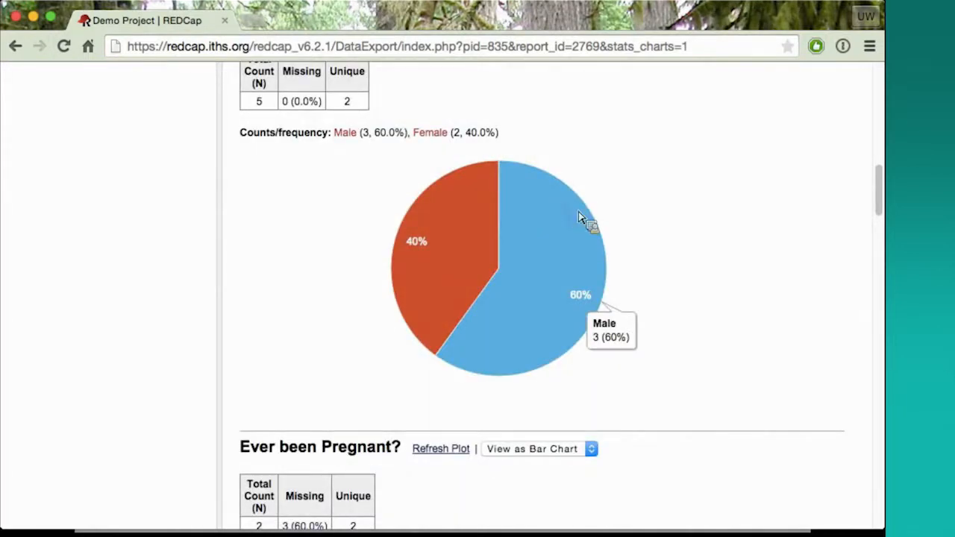
Examine the Ever been Pregnant? and Complete? plots, and return to the My Reports & Exports list
{"action": "scroll", "coordinate": [724, 205], "scroll_direction": "down", "scroll_amount": 5}
{"action": "scroll", "coordinate": [730, 205], "scroll_direction": "down", "scroll_amount": 1}
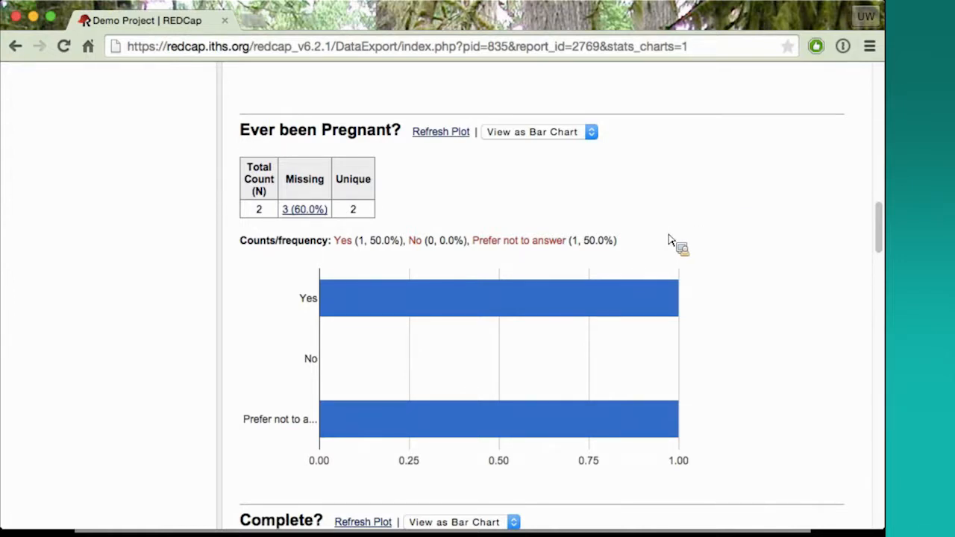
{"action": "scroll", "coordinate": [806, 260], "scroll_direction": "down", "scroll_amount": 1}
{"action": "scroll", "coordinate": [656, 256], "scroll_direction": "down", "scroll_amount": 10}
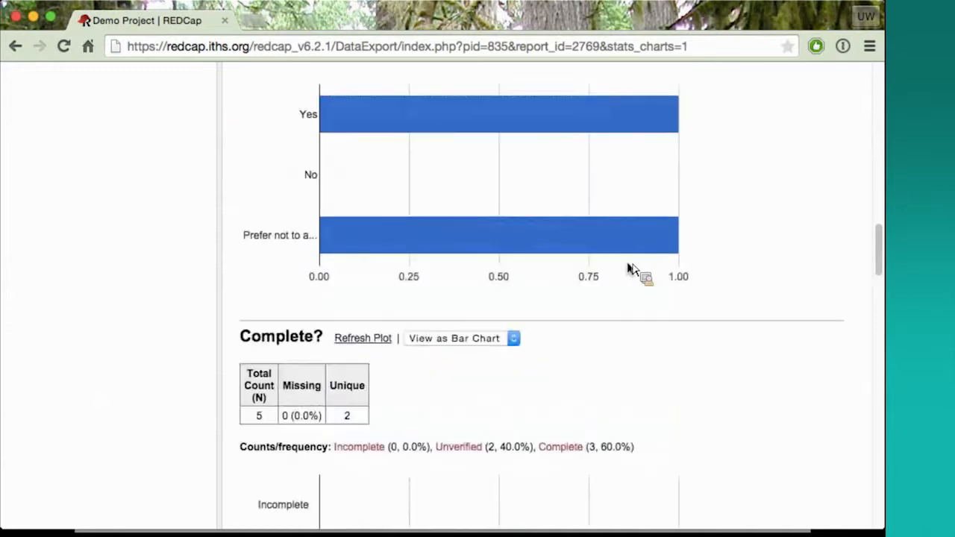
{"action": "scroll", "coordinate": [630, 271], "scroll_direction": "up", "scroll_amount": 15}
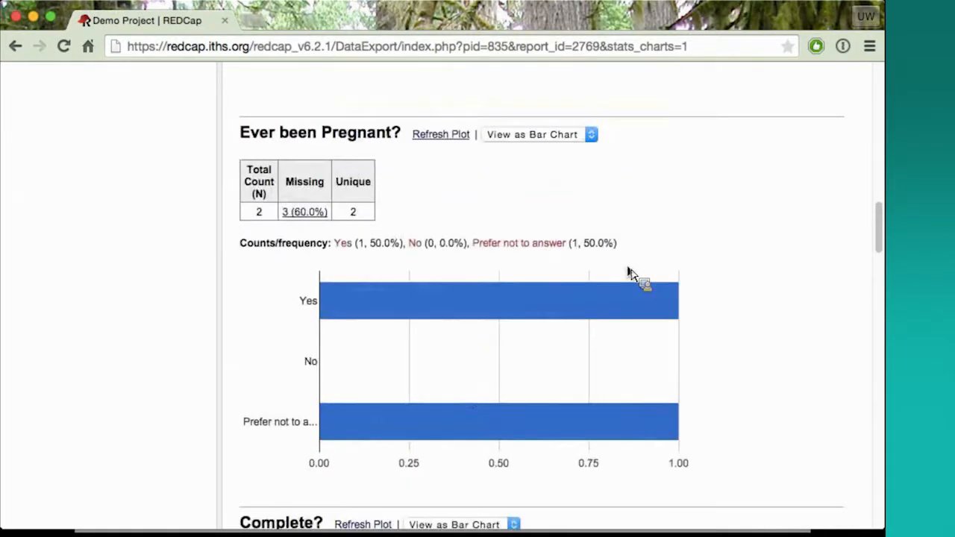
{"action": "scroll", "coordinate": [631, 274], "scroll_direction": "up", "scroll_amount": 5}
{"action": "left_click", "coordinate": [630, 247]}
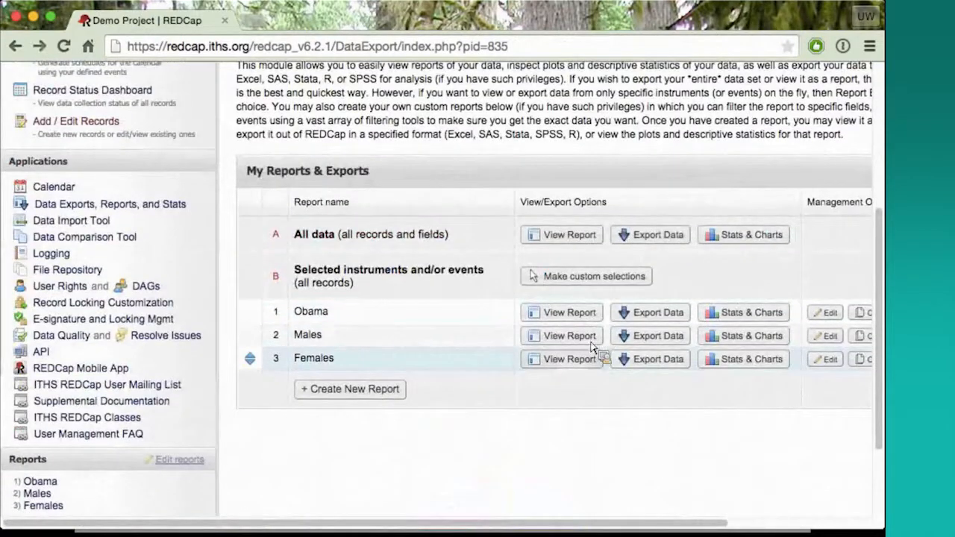
Create a new report and name it Training December
{"action": "left_click_drag", "start_coordinate": [597, 521], "coordinate": [708, 522]}
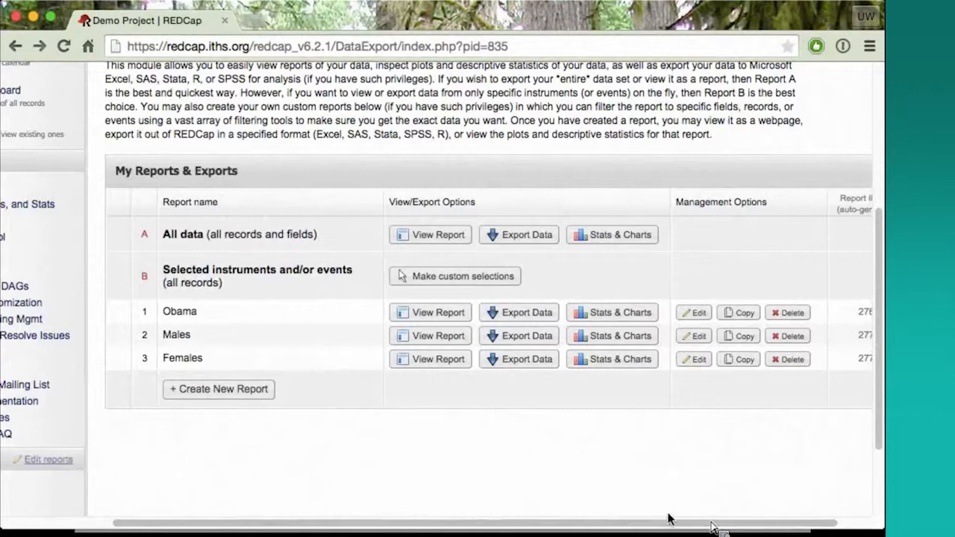
{"action": "left_click", "coordinate": [217, 394]}
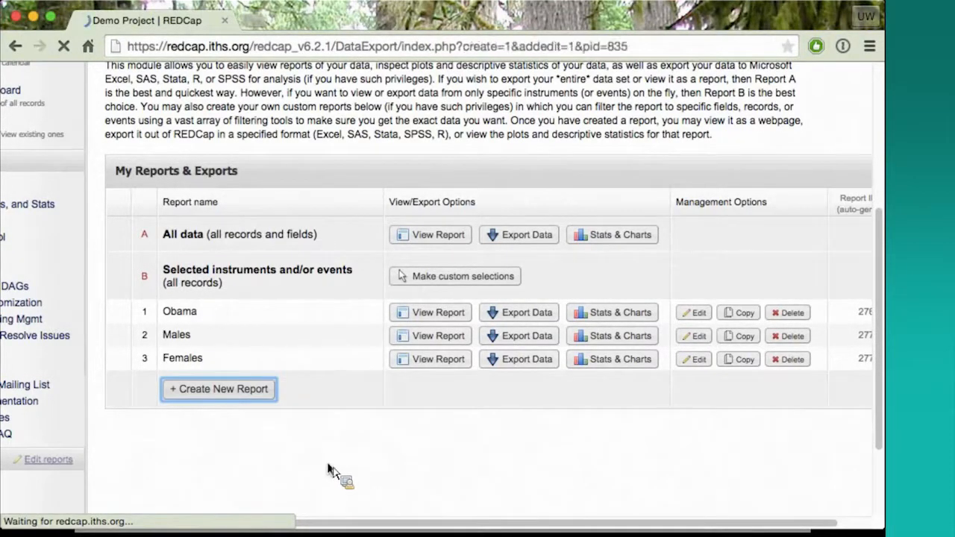
{"action": "scroll", "coordinate": [328, 460], "scroll_direction": "down", "scroll_amount": 3}
{"action": "scroll", "coordinate": [329, 462], "scroll_direction": "down", "scroll_amount": 4}
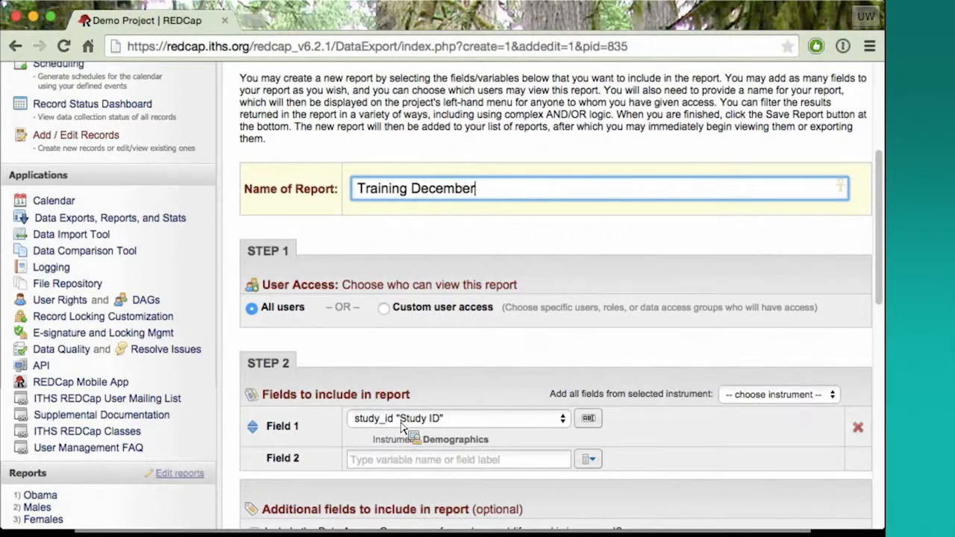
Set the report's user access to custom and select the first three users in the Selected users list
{"action": "scroll", "coordinate": [407, 429], "scroll_direction": "up", "scroll_amount": 1}
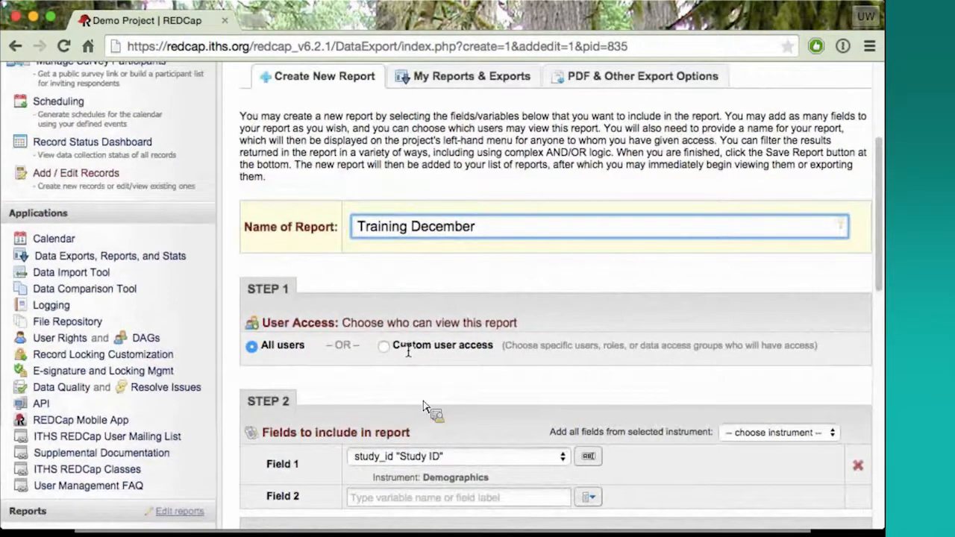
{"action": "scroll", "coordinate": [422, 407], "scroll_direction": "down", "scroll_amount": 2}
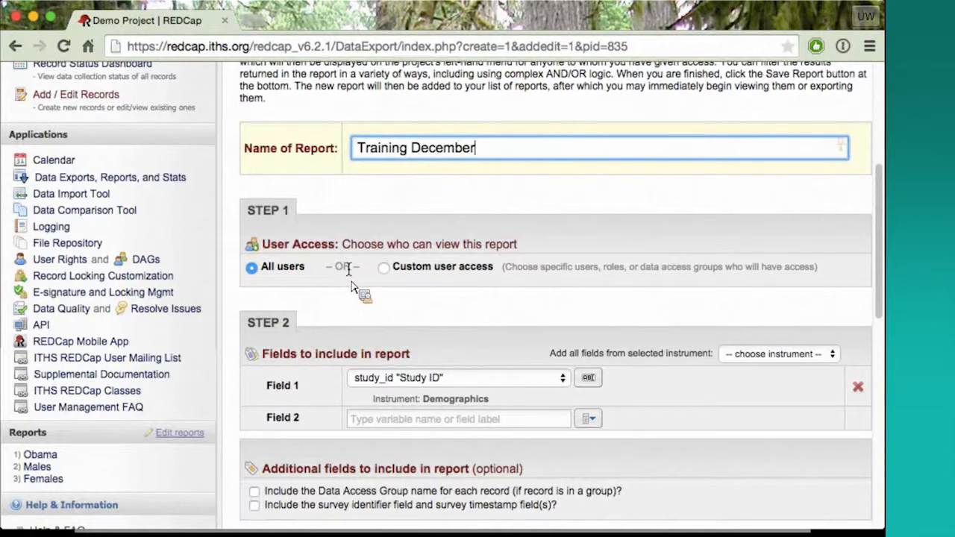
{"action": "left_click", "coordinate": [384, 268]}
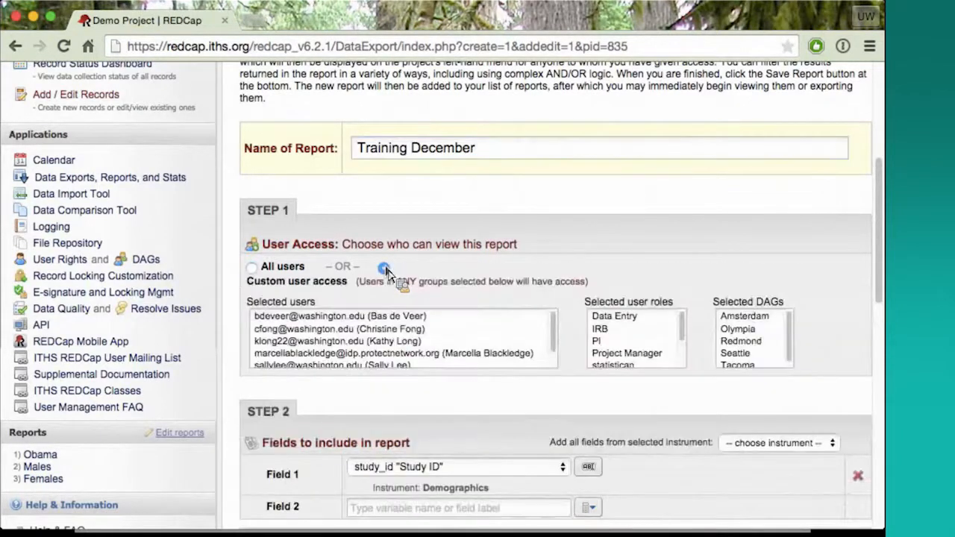
{"action": "scroll", "coordinate": [515, 291], "scroll_direction": "down", "scroll_amount": 1}
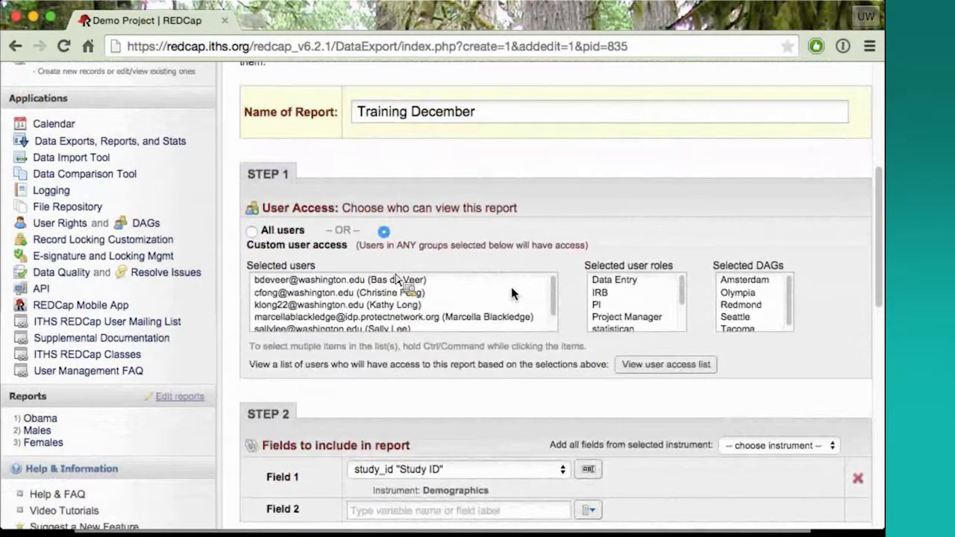
{"action": "left_click", "coordinate": [555, 292]}
{"action": "left_click", "coordinate": [383, 282]}
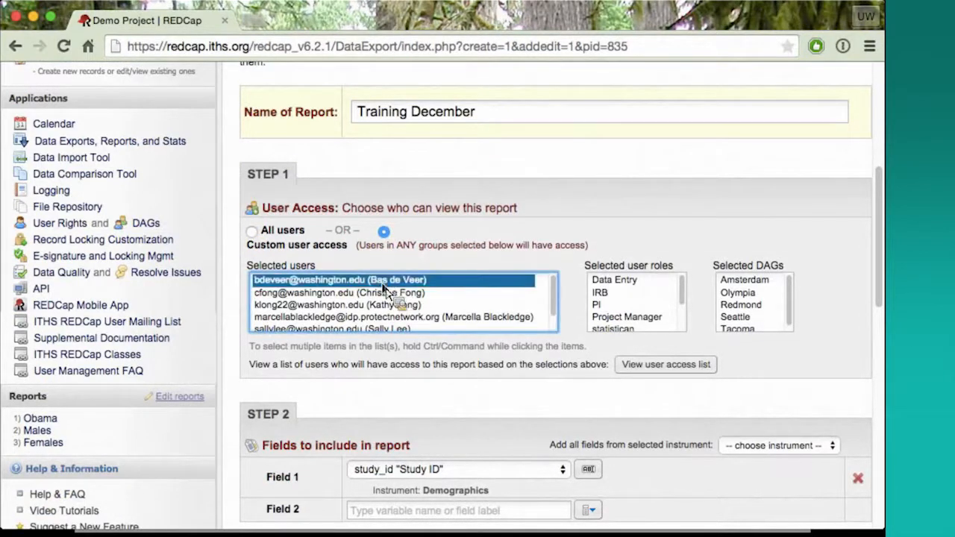
{"action": "left_click_drag", "start_coordinate": [390, 287], "coordinate": [397, 312]}
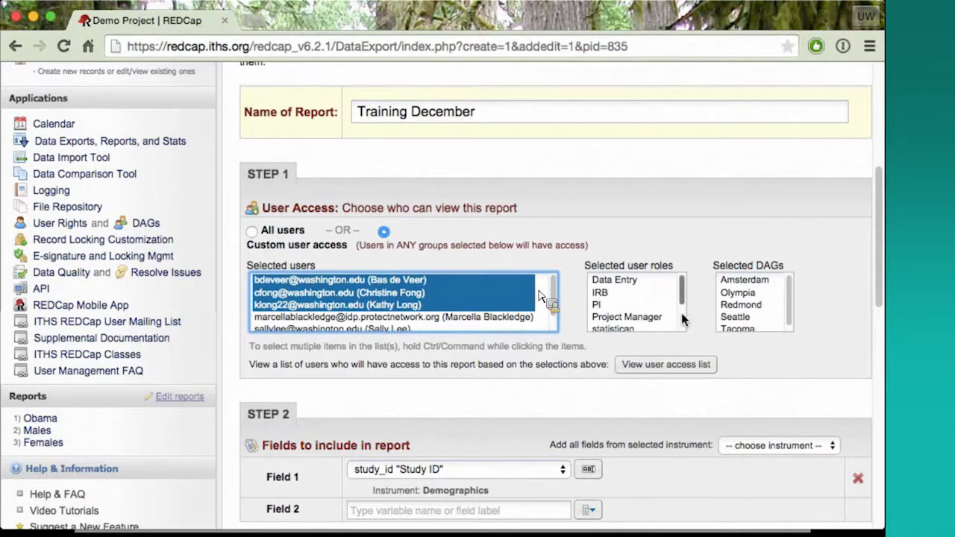
Grant report access to the PI and IRB user roles and to the Olympia and Redmond data access groups
{"action": "left_click", "coordinate": [620, 305]}
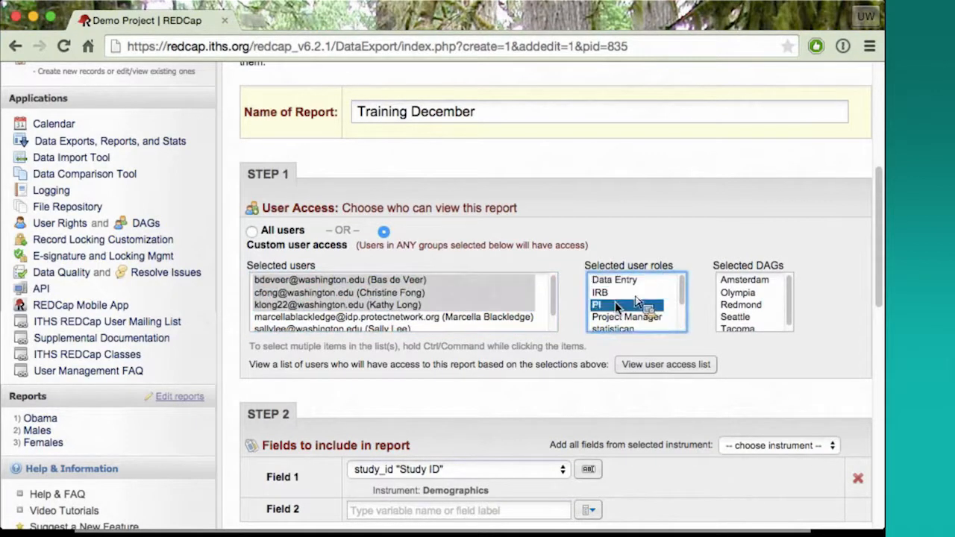
{"action": "left_click", "coordinate": [739, 293]}
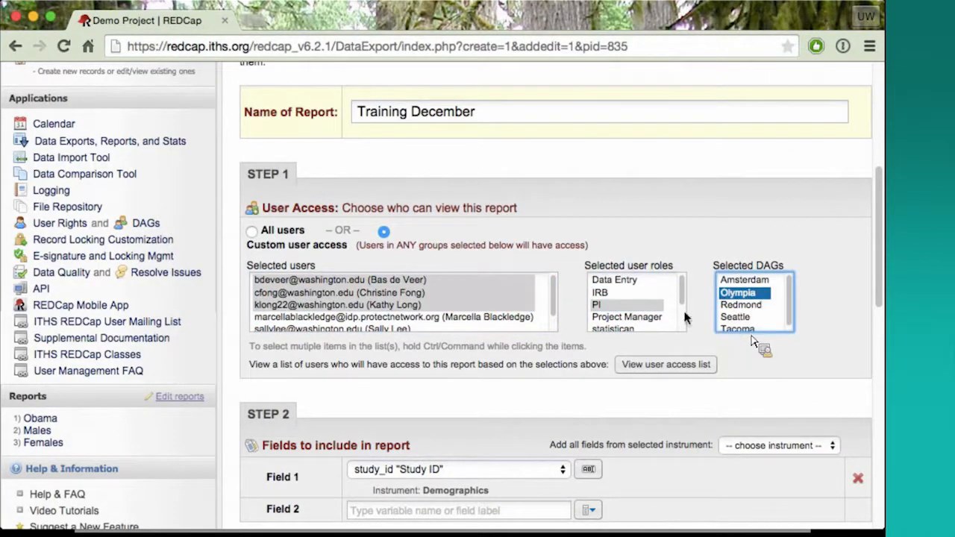
{"action": "left_click", "coordinate": [643, 293], "text": "super"}
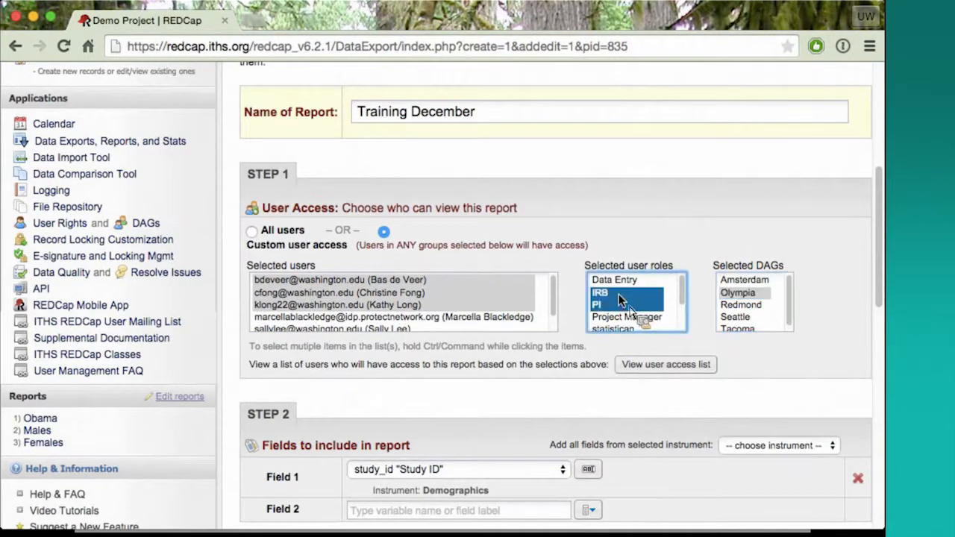
{"action": "left_click", "coordinate": [754, 305], "text": "super"}
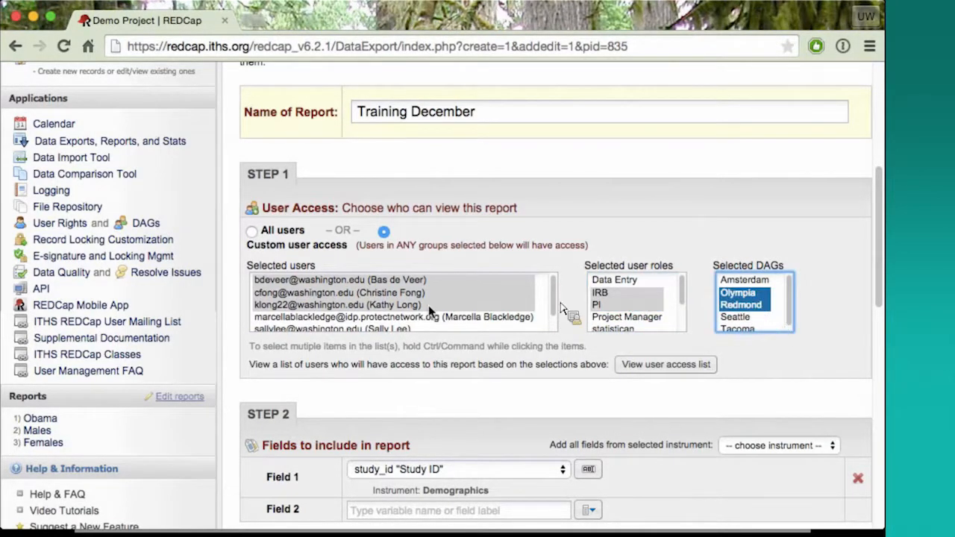
View the list of users who have access to the report based on the custom selections
{"action": "left_click", "coordinate": [539, 352]}
{"action": "left_click", "coordinate": [661, 369]}
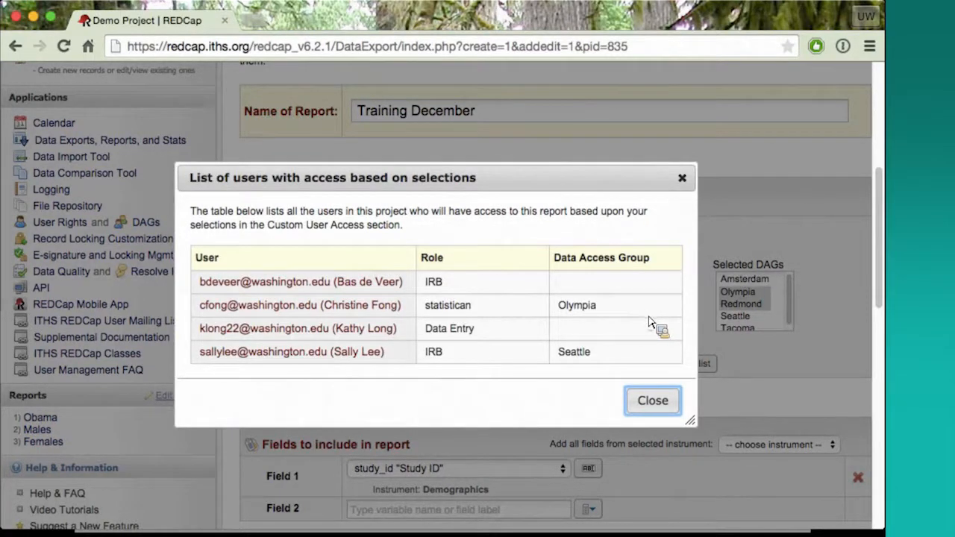
Close the list of users with access and set the report's user access to all users
{"action": "left_click", "coordinate": [654, 401]}
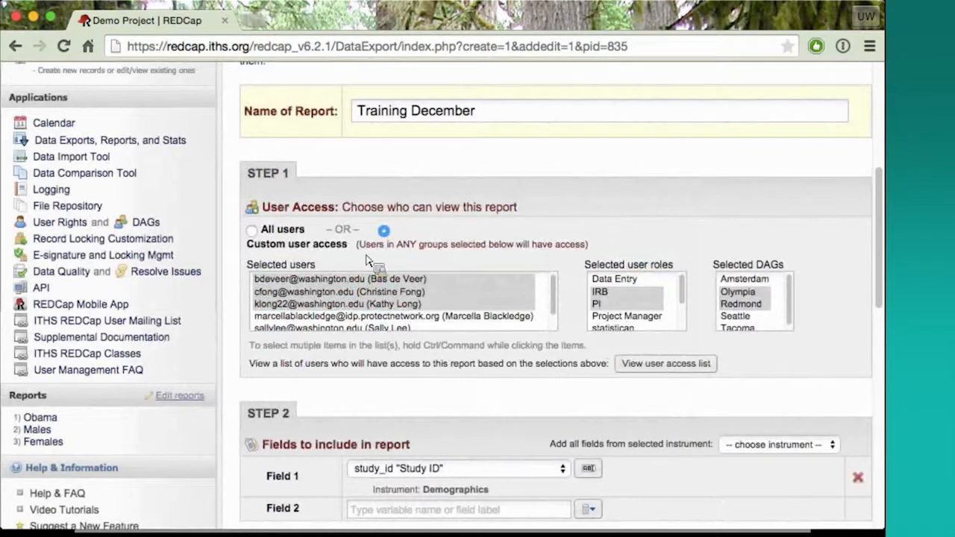
{"action": "left_click", "coordinate": [252, 231]}
Change Field 1 of the report from Study ID to height "Current Height:" of the Follow Up instrument
{"action": "scroll", "coordinate": [407, 254], "scroll_direction": "down", "scroll_amount": 2}
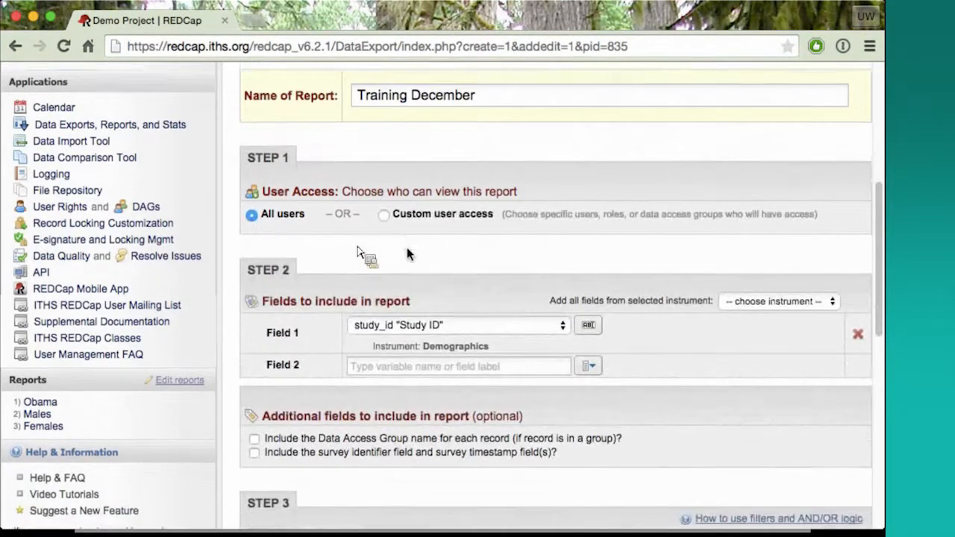
{"action": "scroll", "coordinate": [407, 254], "scroll_direction": "down", "scroll_amount": 3}
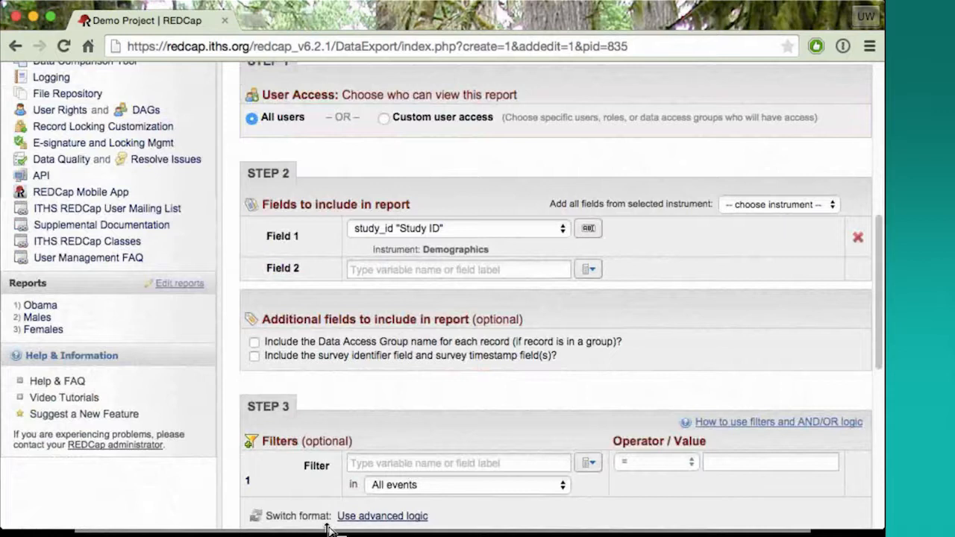
{"action": "scroll", "coordinate": [558, 206], "scroll_direction": "down", "scroll_amount": 1}
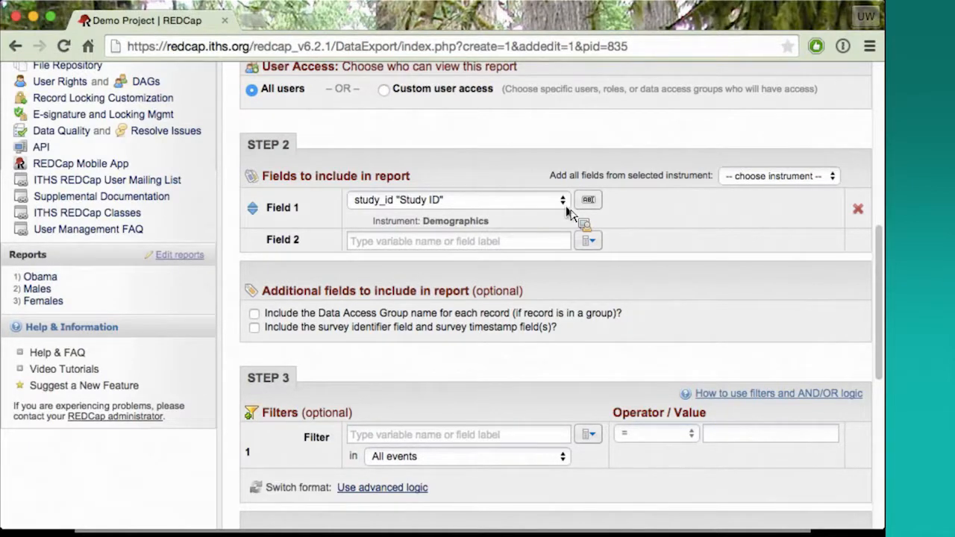
{"action": "left_click", "coordinate": [559, 206]}
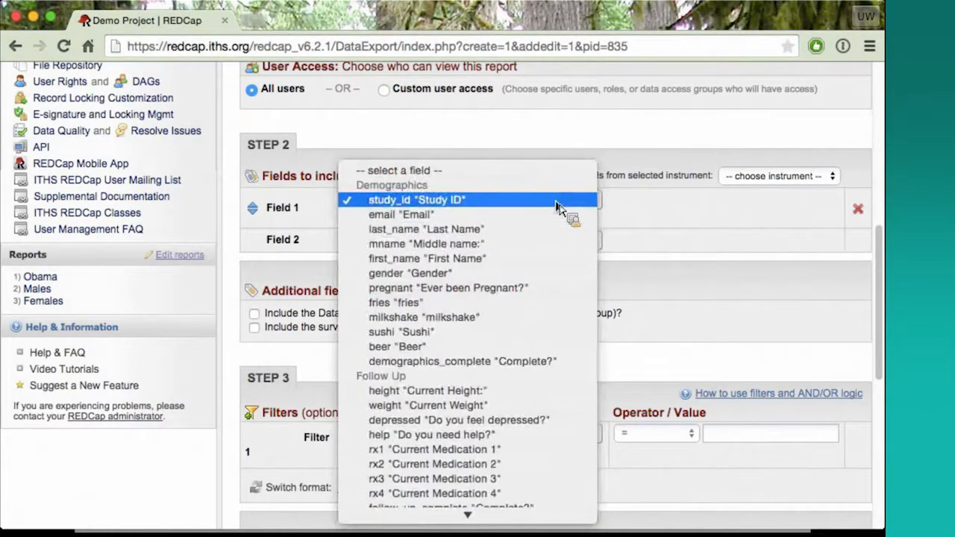
{"action": "scroll", "coordinate": [556, 237], "scroll_direction": "down", "scroll_amount": 5}
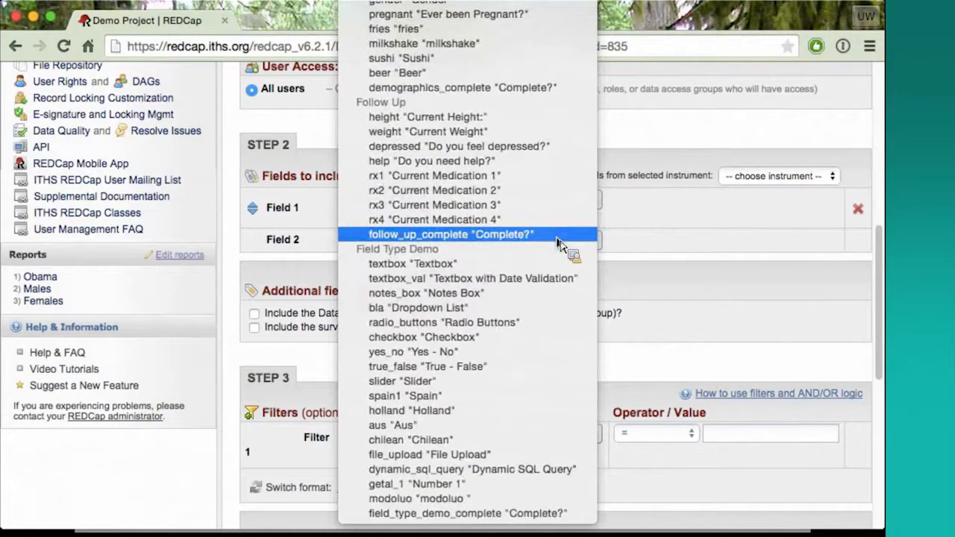
{"action": "scroll", "coordinate": [559, 244], "scroll_direction": "up", "scroll_amount": 3}
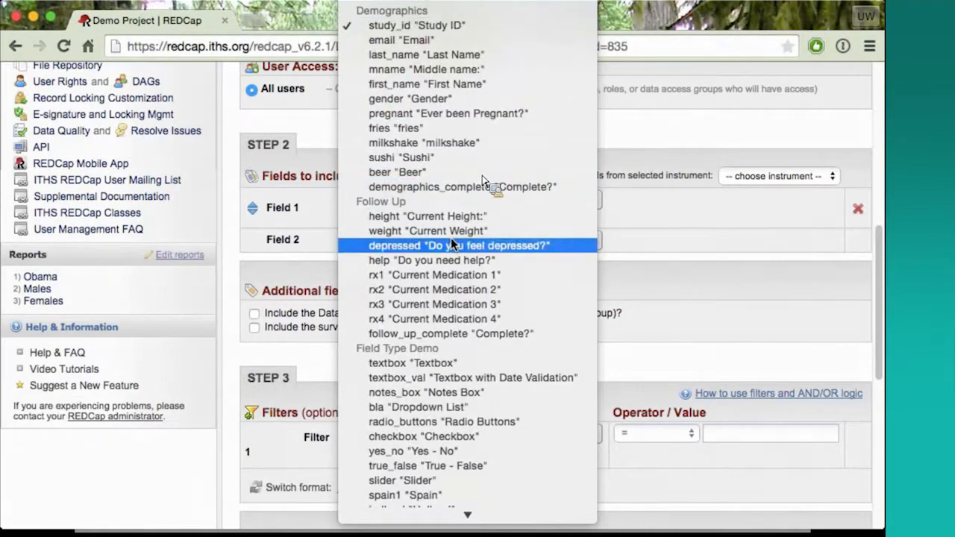
{"action": "key", "text": "Escape"}
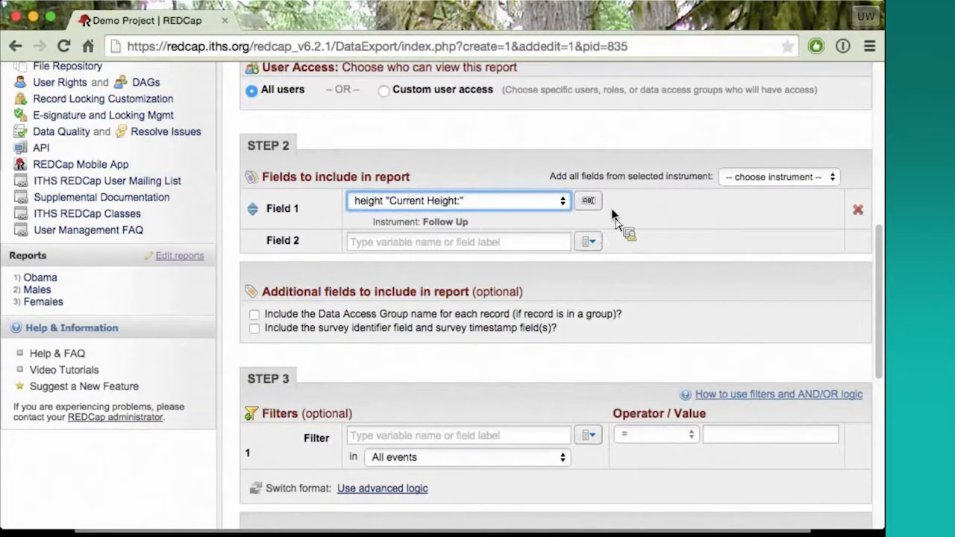
Add all fields from the Demographics instrument to the report and look through the resulting field list
{"action": "left_click", "coordinate": [776, 177]}
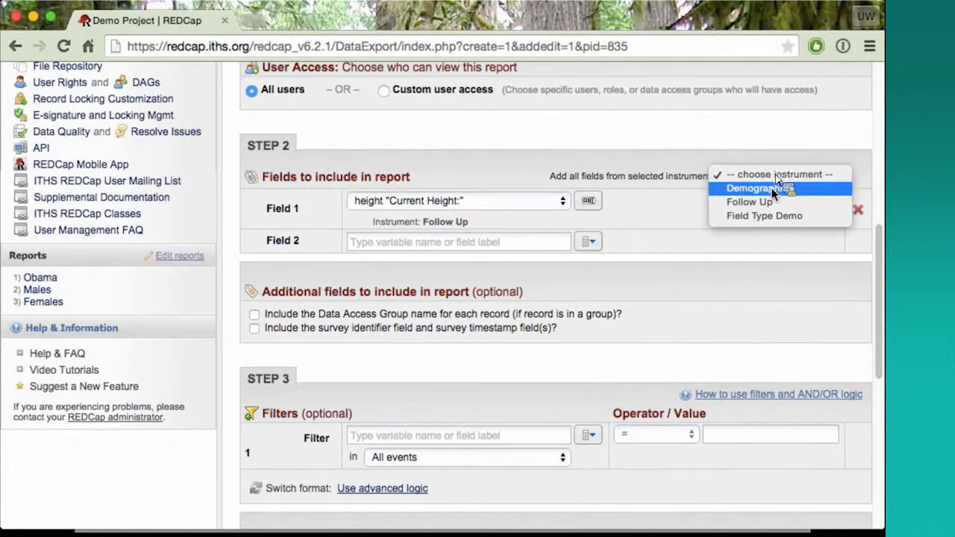
{"action": "left_click", "coordinate": [755, 189]}
{"action": "scroll", "coordinate": [657, 284], "scroll_direction": "down", "scroll_amount": 3}
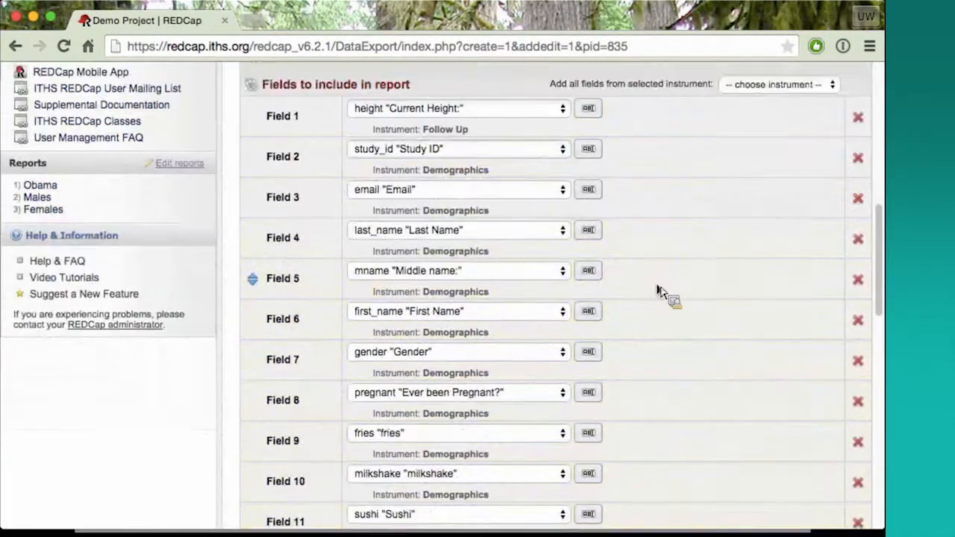
{"action": "scroll", "coordinate": [660, 291], "scroll_direction": "up", "scroll_amount": 1}
{"action": "scroll", "coordinate": [661, 291], "scroll_direction": "down", "scroll_amount": 3}
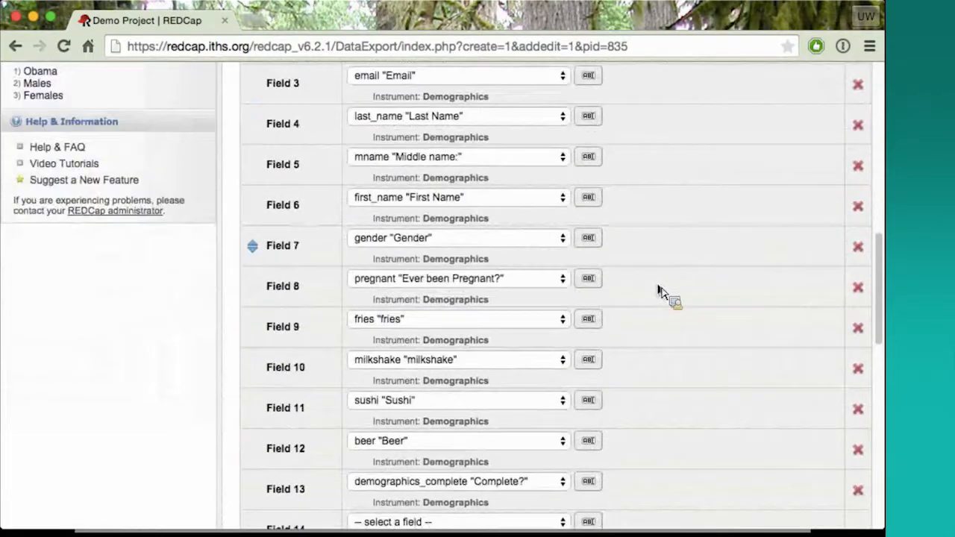
{"action": "scroll", "coordinate": [660, 293], "scroll_direction": "down", "scroll_amount": 5}
{"action": "scroll", "coordinate": [660, 293], "scroll_direction": "up", "scroll_amount": 10}
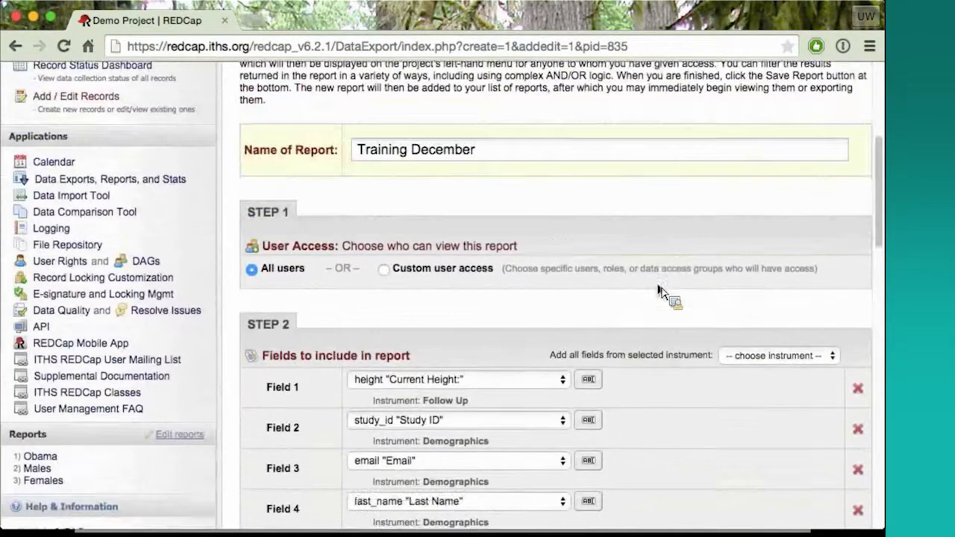
Remove the email, gender and pregnant fields from the fields to include in the report
{"action": "scroll", "coordinate": [660, 292], "scroll_direction": "down", "scroll_amount": 8}
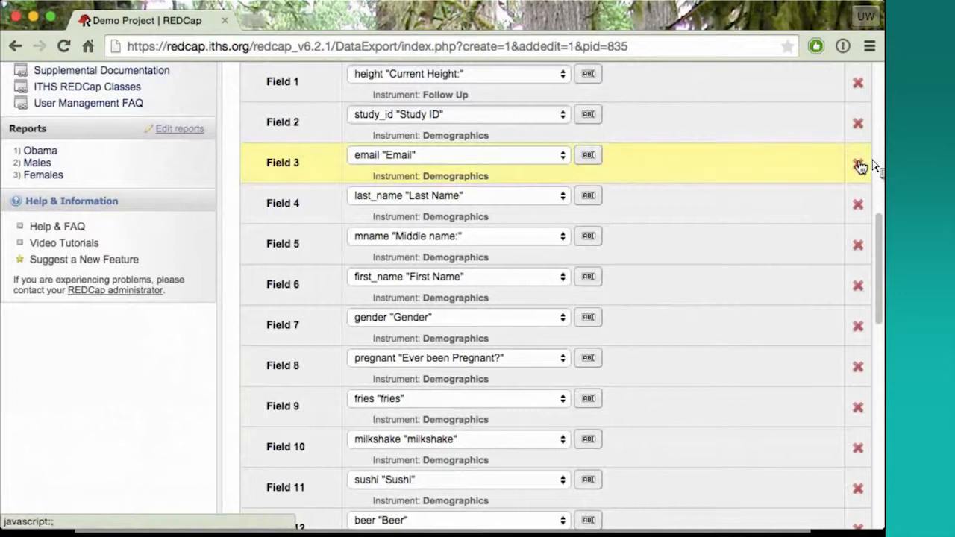
{"action": "left_click", "coordinate": [858, 165]}
{"action": "left_click", "coordinate": [858, 289]}
{"action": "left_click", "coordinate": [856, 290]}
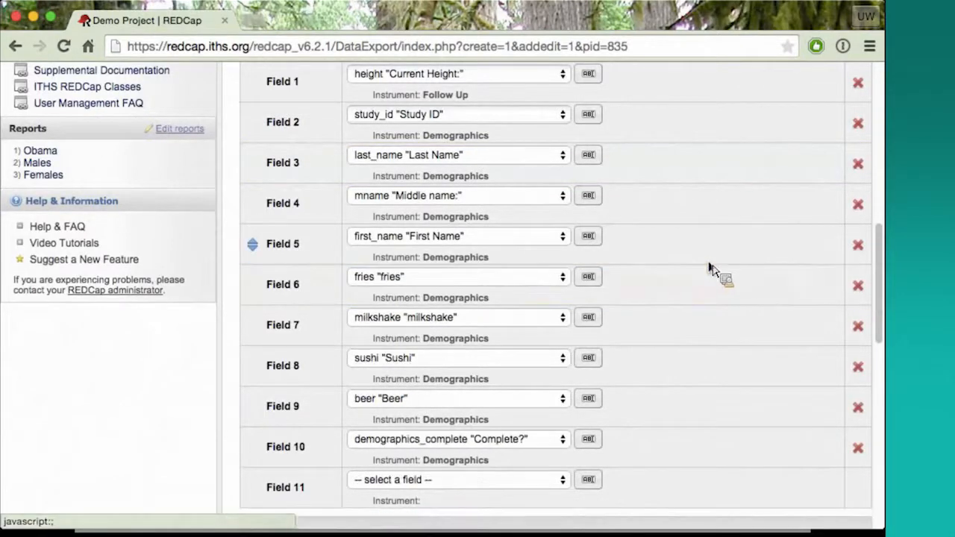
Add the gender field as Field 11 by searching for its variable name, and remove it again
{"action": "scroll", "coordinate": [711, 265], "scroll_direction": "down", "scroll_amount": 4}
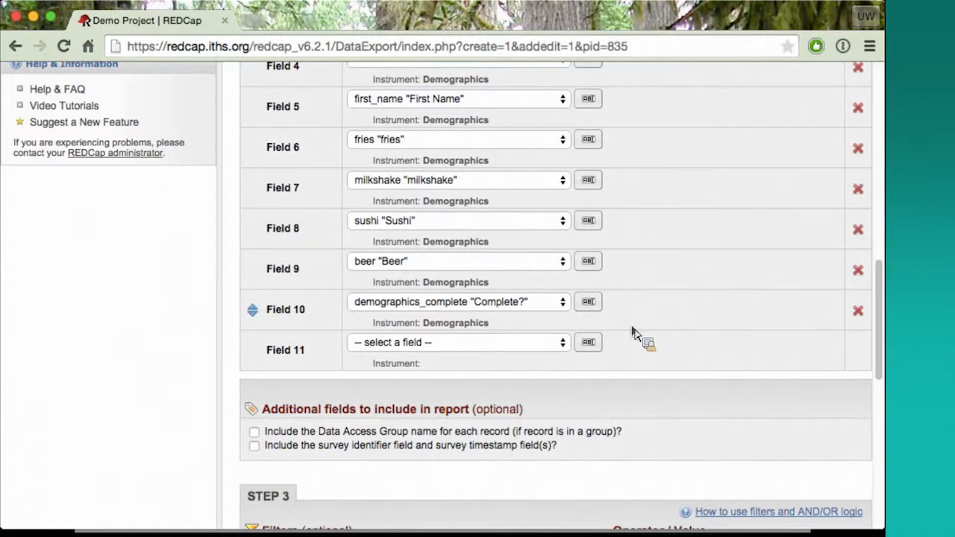
{"action": "left_click", "coordinate": [588, 344]}
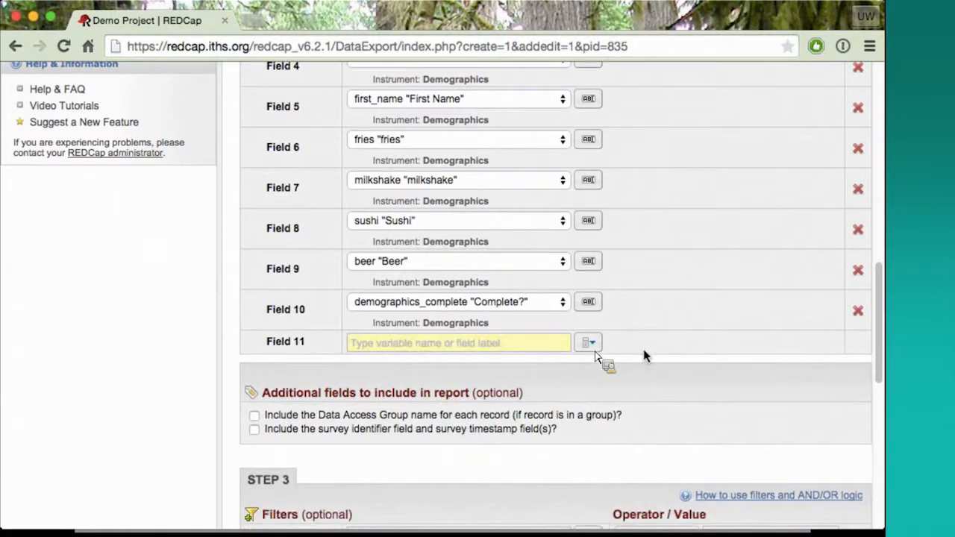
{"action": "left_click", "coordinate": [468, 343]}
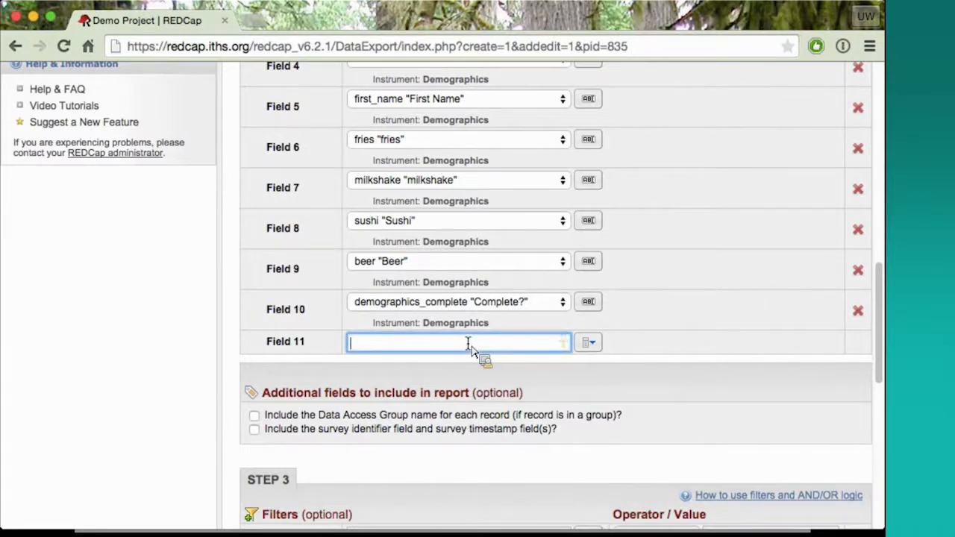
{"action": "type", "text": "fr"}
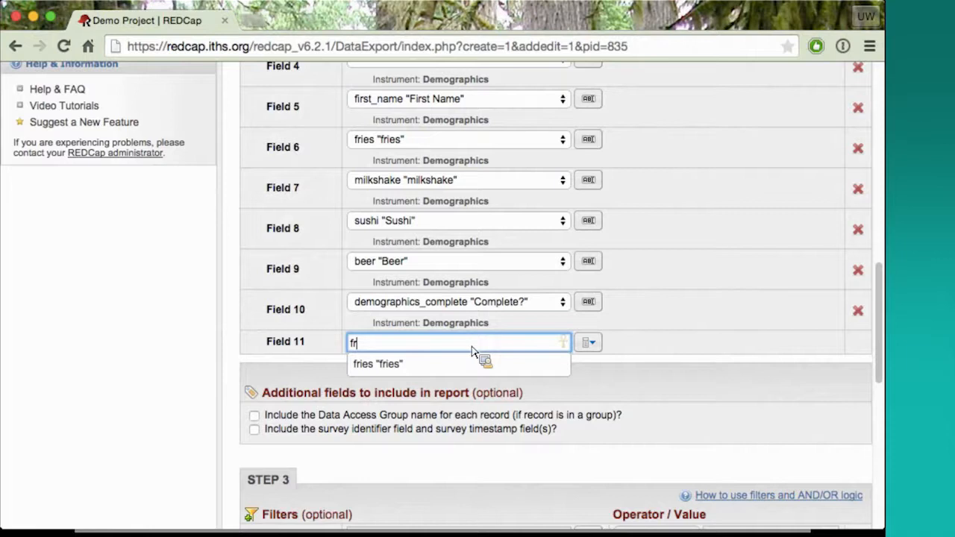
{"action": "key", "text": "BackSpace"}
{"action": "type", "text": "g"}
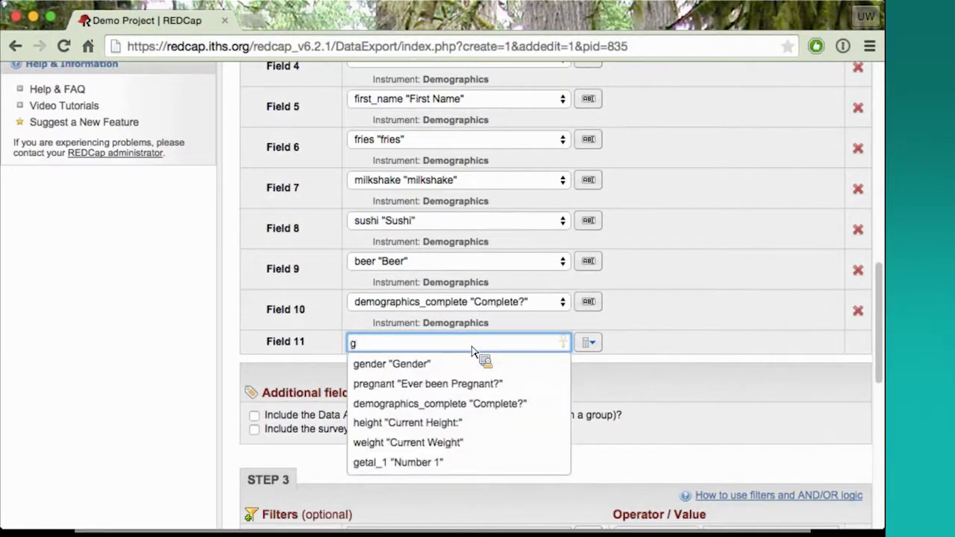
{"action": "type", "text": "en"}
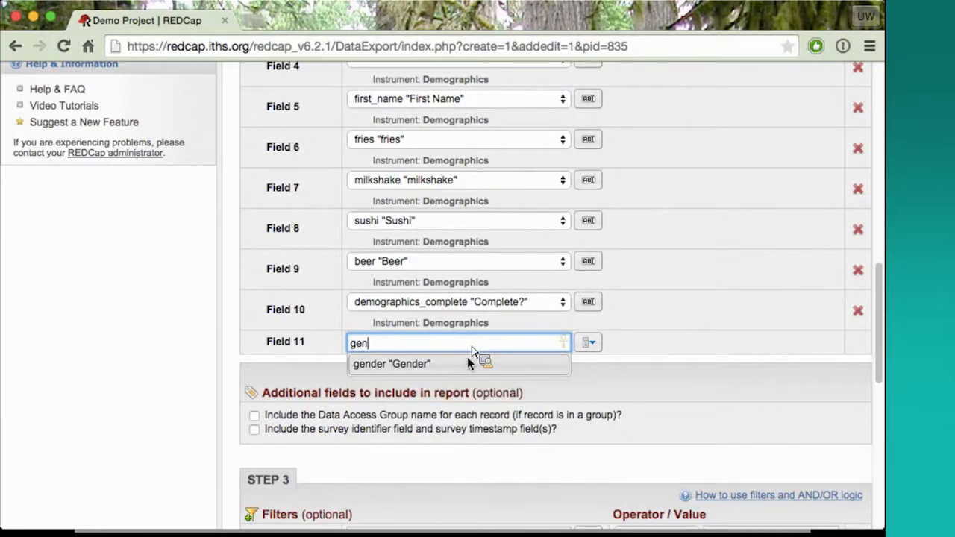
{"action": "left_click", "coordinate": [468, 360]}
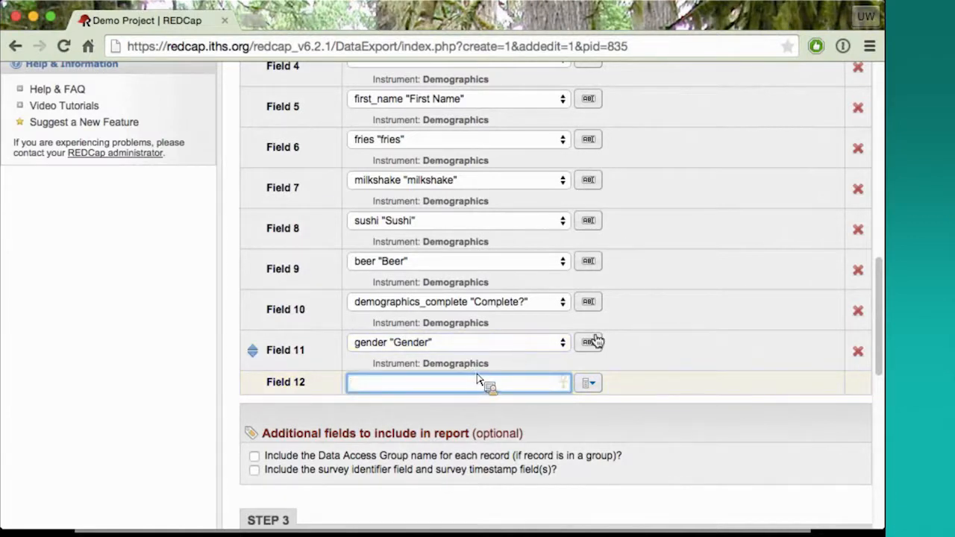
{"action": "left_click", "coordinate": [859, 353]}
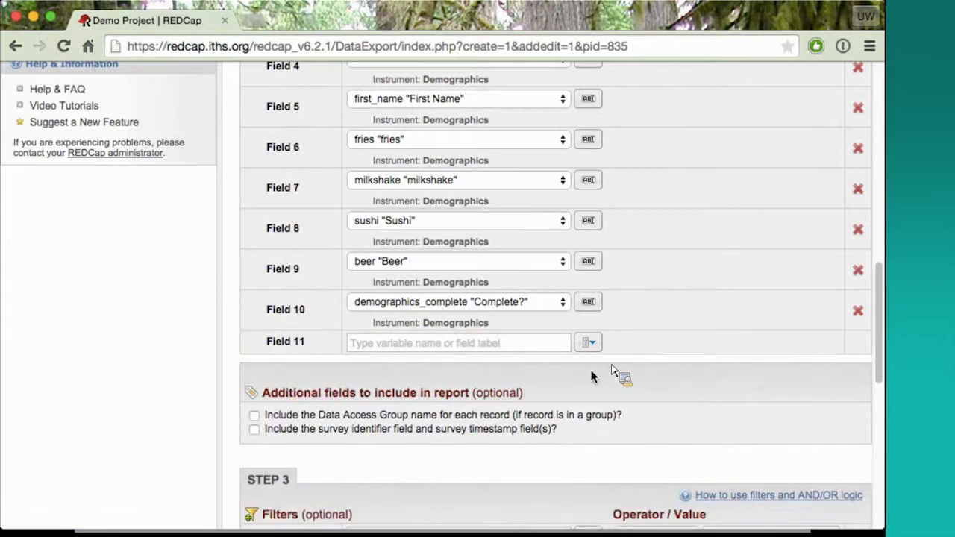
Choose study_id "Study ID" as the field for the report's first filter
{"action": "scroll", "coordinate": [608, 377], "scroll_direction": "down", "scroll_amount": 1}
{"action": "scroll", "coordinate": [594, 377], "scroll_direction": "down", "scroll_amount": 2}
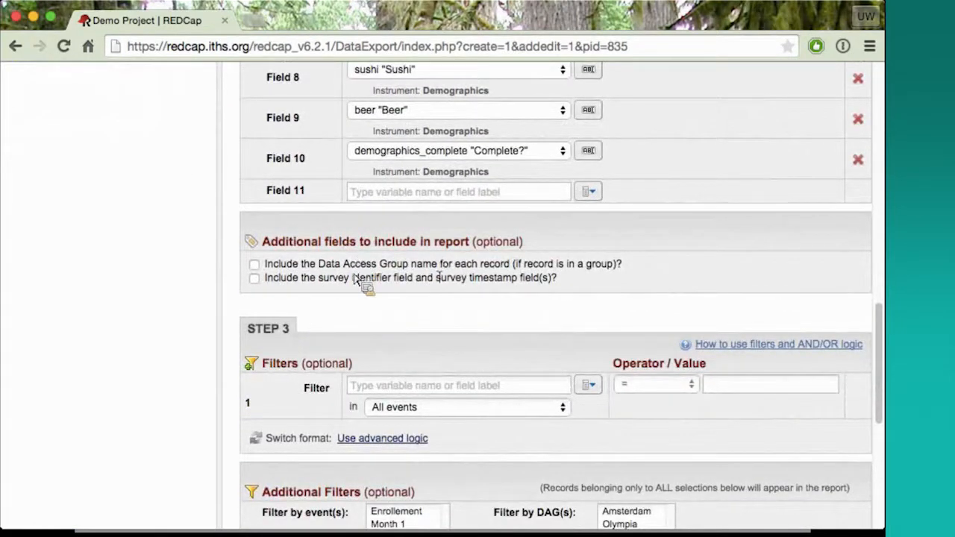
{"action": "scroll", "coordinate": [371, 318], "scroll_direction": "down", "scroll_amount": 2}
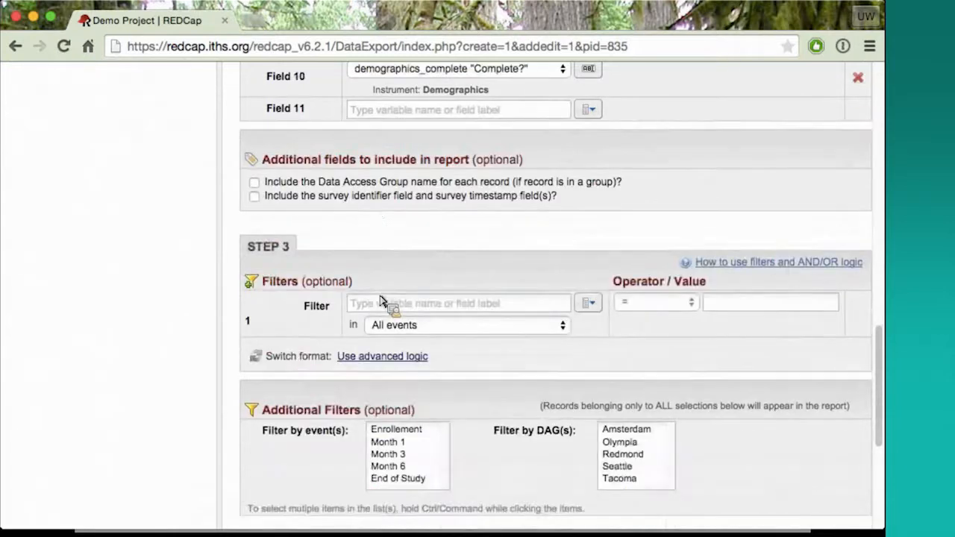
{"action": "scroll", "coordinate": [382, 297], "scroll_direction": "down", "scroll_amount": 3}
{"action": "scroll", "coordinate": [382, 303], "scroll_direction": "up", "scroll_amount": 3}
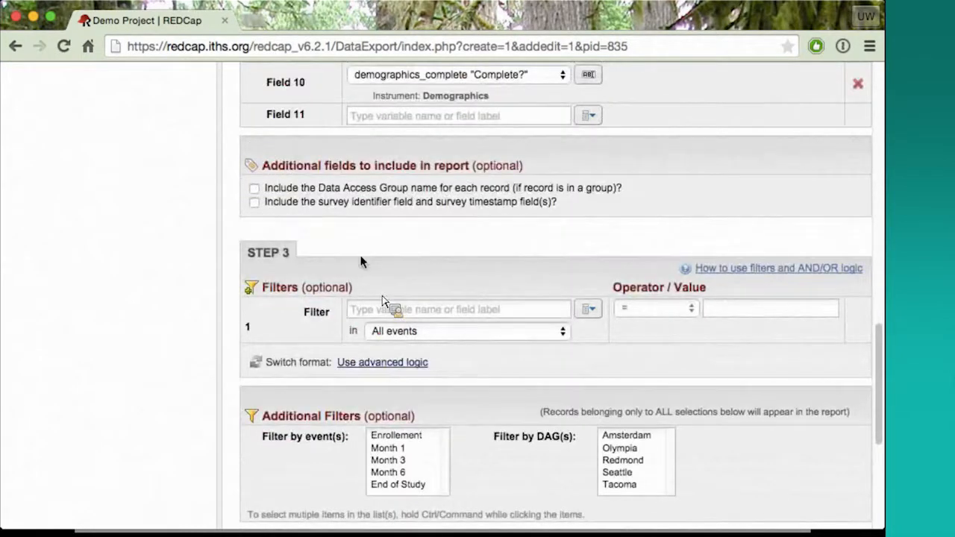
{"action": "scroll", "coordinate": [366, 257], "scroll_direction": "down", "scroll_amount": 2}
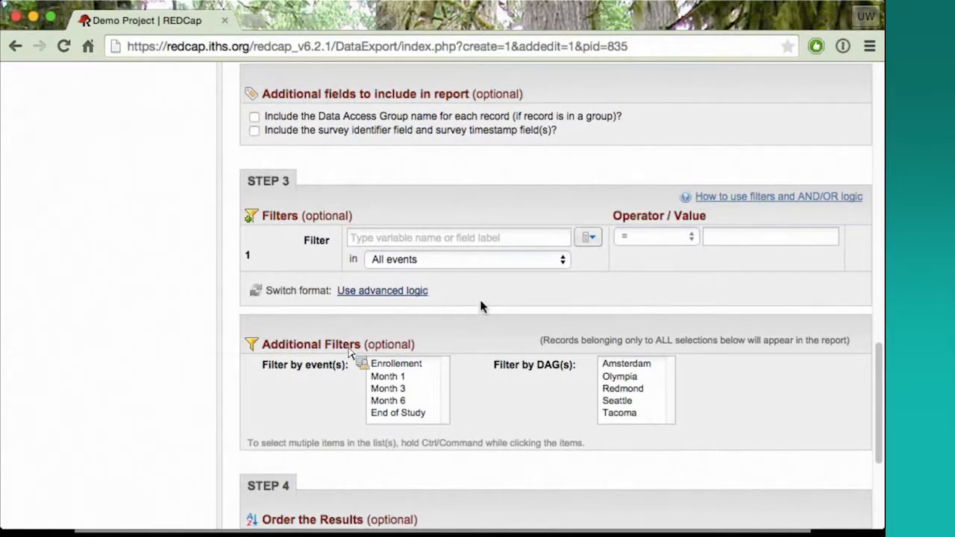
{"action": "left_click", "coordinate": [530, 239]}
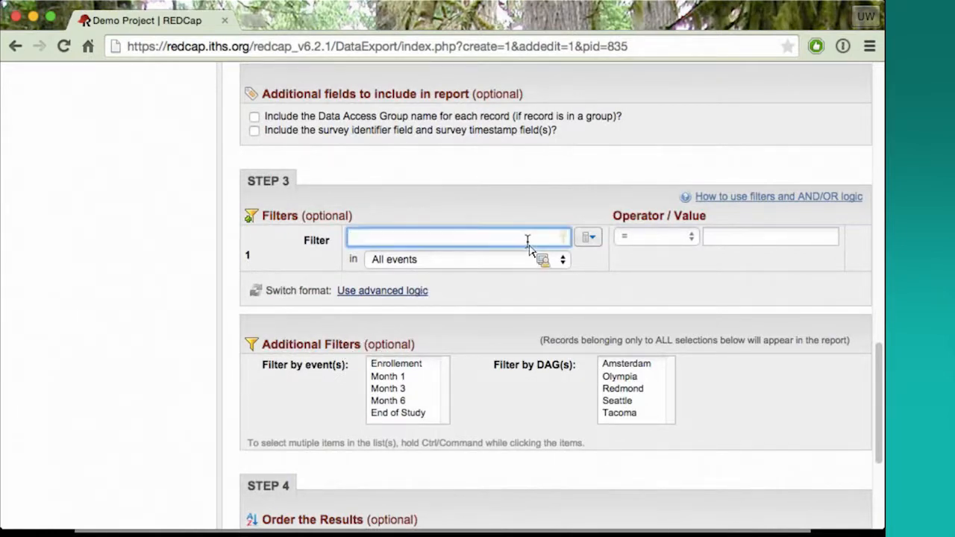
{"action": "left_click", "coordinate": [598, 239]}
{"action": "left_click", "coordinate": [595, 239]}
{"action": "left_click", "coordinate": [553, 238]}
{"action": "type", "text": "st"}
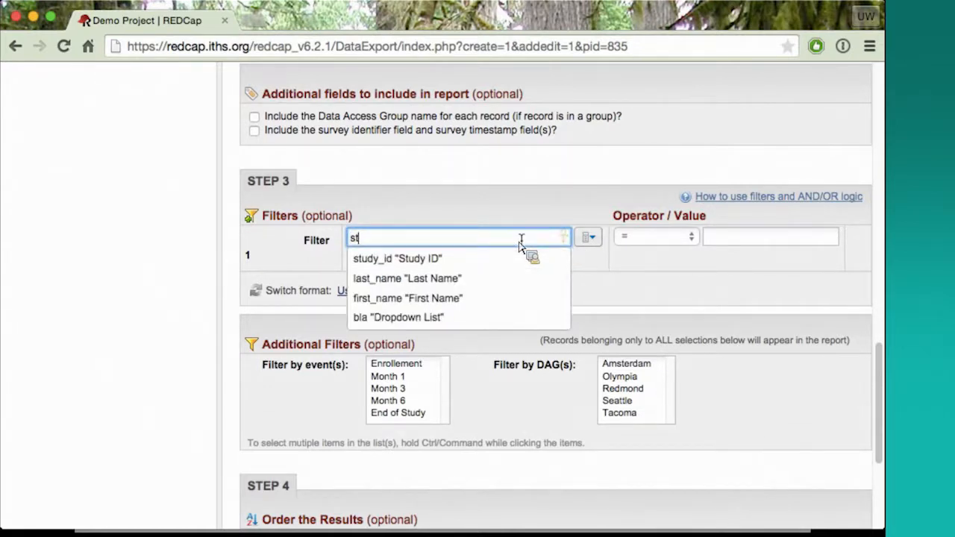
{"action": "left_click", "coordinate": [488, 260]}
Set the Study ID filter to does not contain "invalid" and keep AND as the link to the second filter
{"action": "left_click", "coordinate": [692, 237]}
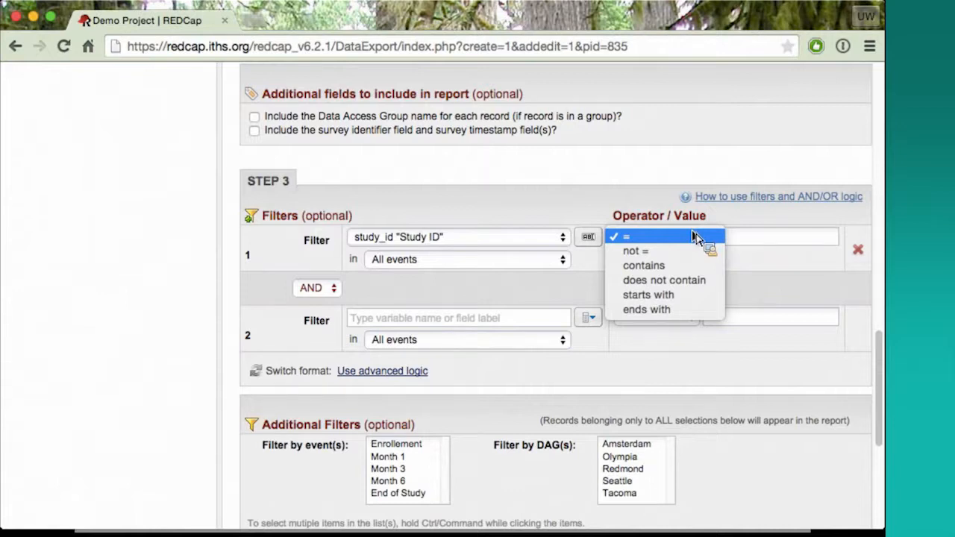
{"action": "left_click", "coordinate": [727, 261]}
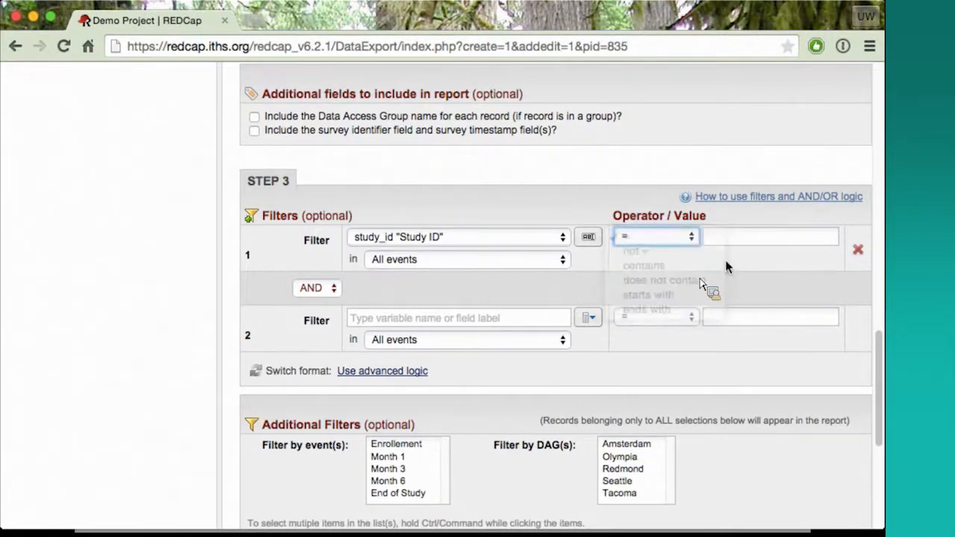
{"action": "left_click", "coordinate": [741, 238]}
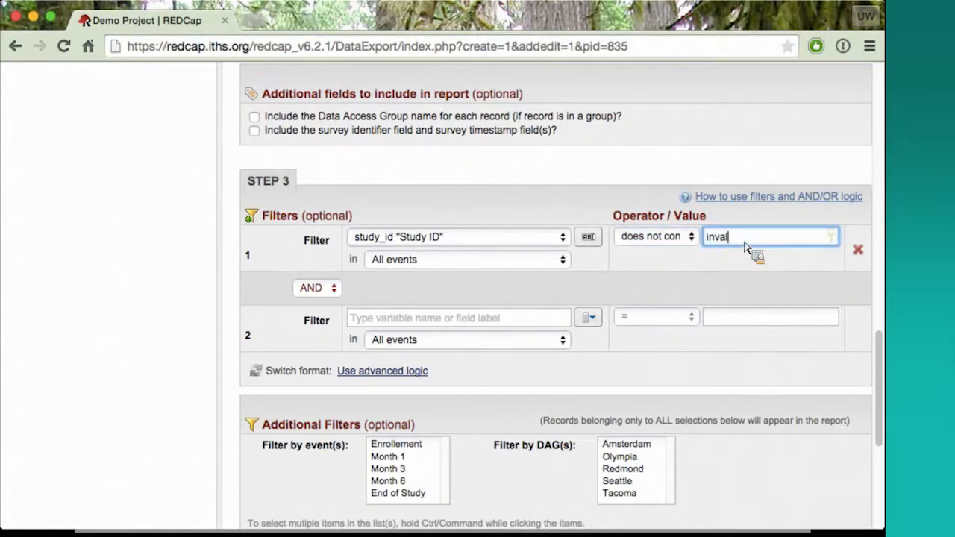
{"action": "left_click", "coordinate": [653, 263]}
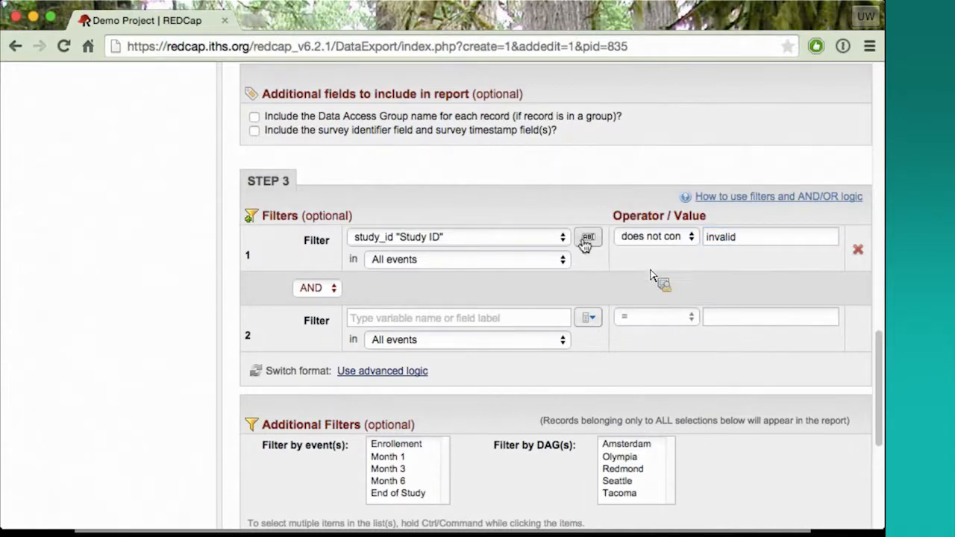
{"action": "left_click", "coordinate": [337, 296]}
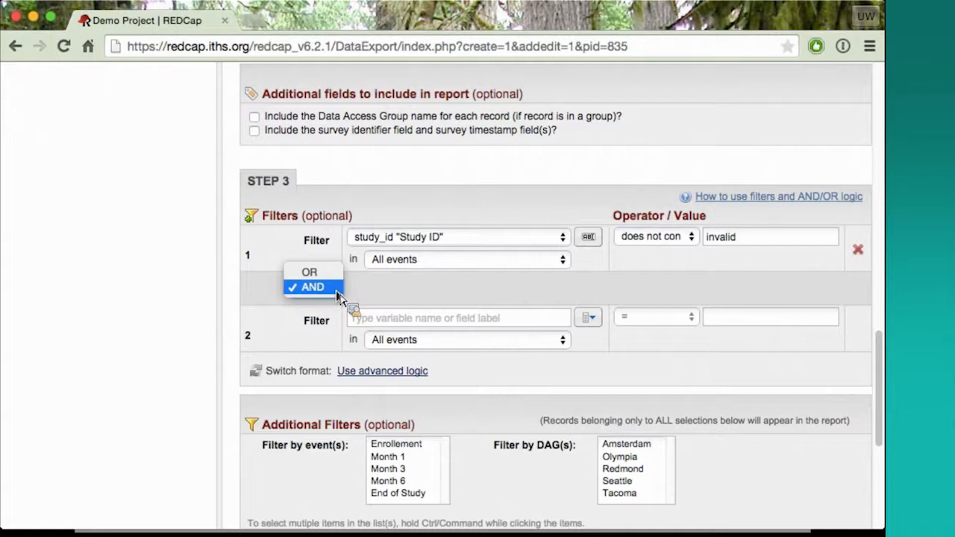
{"action": "left_click", "coordinate": [337, 297]}
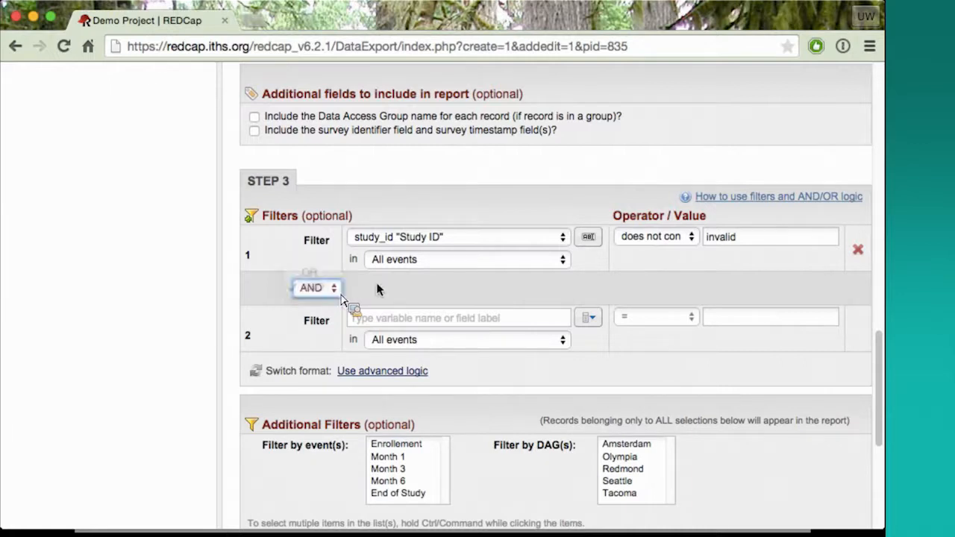
Convert the report filters to advanced logic and try to extend the logic with and [gender]='1'
{"action": "left_click", "coordinate": [362, 380]}
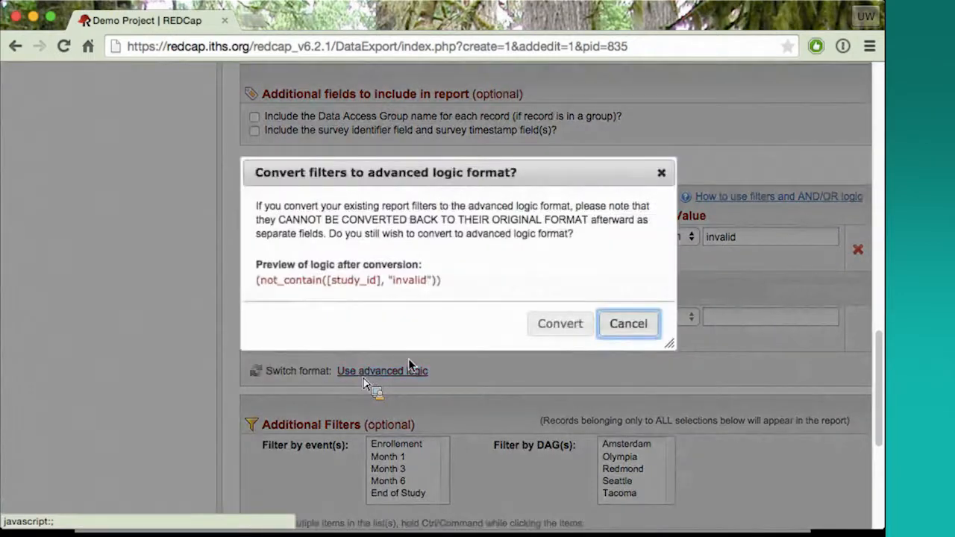
{"action": "left_click", "coordinate": [560, 325]}
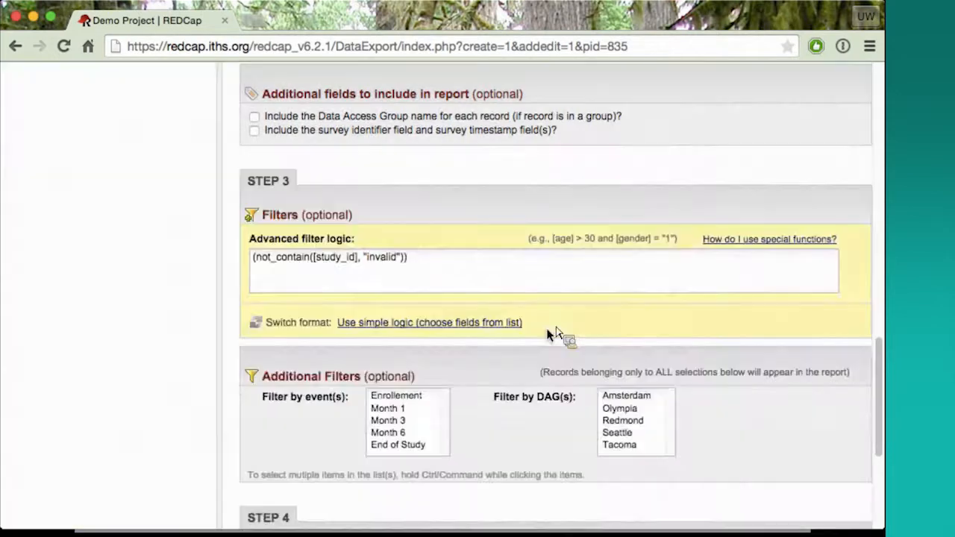
{"action": "left_click", "coordinate": [447, 271]}
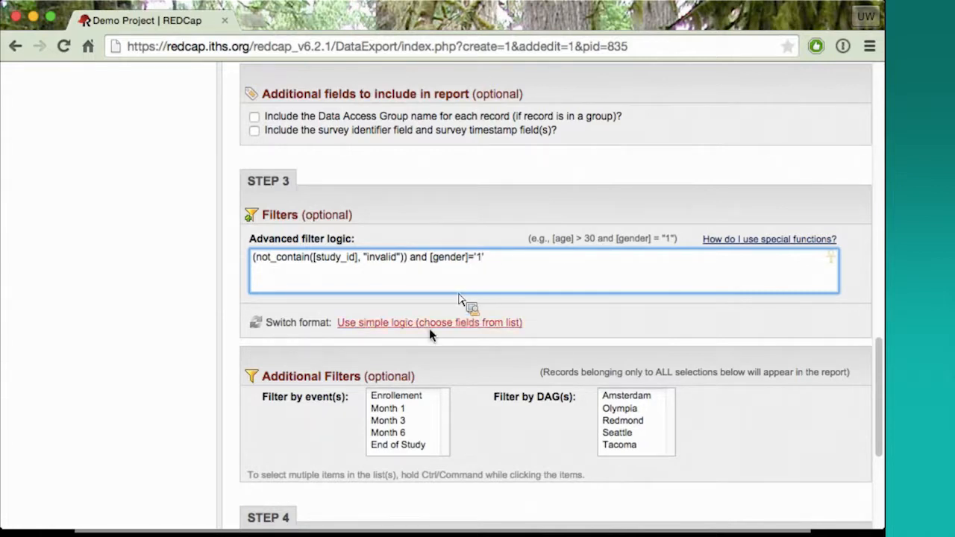
{"action": "left_click", "coordinate": [610, 326]}
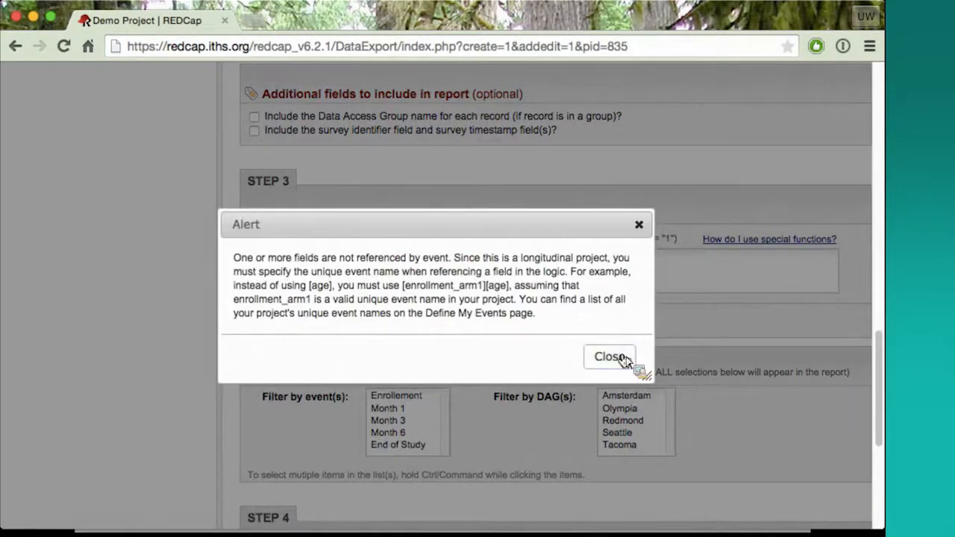
{"action": "left_click", "coordinate": [624, 360]}
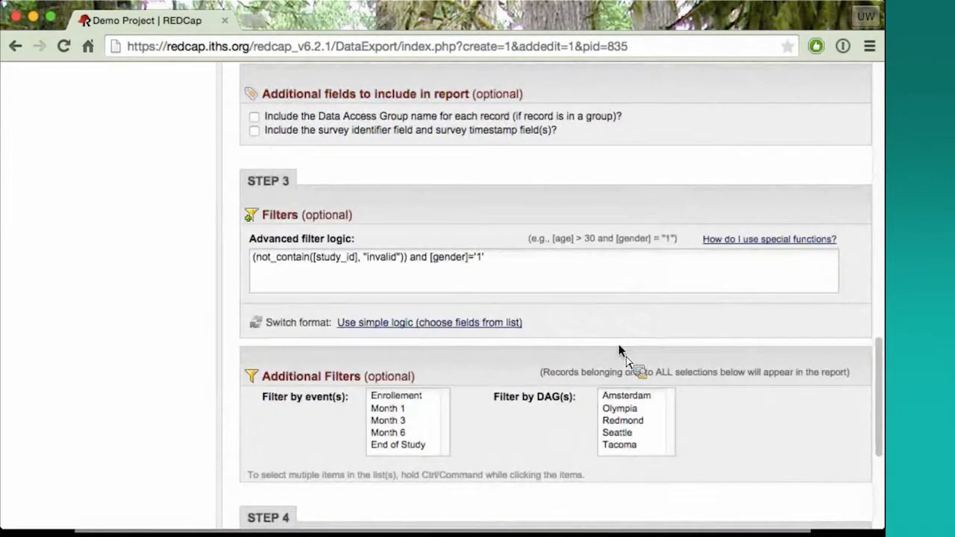
Delete the gender condition and the remaining study_id condition so the advanced filter logic is empty
{"action": "left_click", "coordinate": [527, 260]}
{"action": "left_click_drag", "start_coordinate": [526, 259], "coordinate": [425, 273]}
{"action": "key", "text": "BackSpace"}
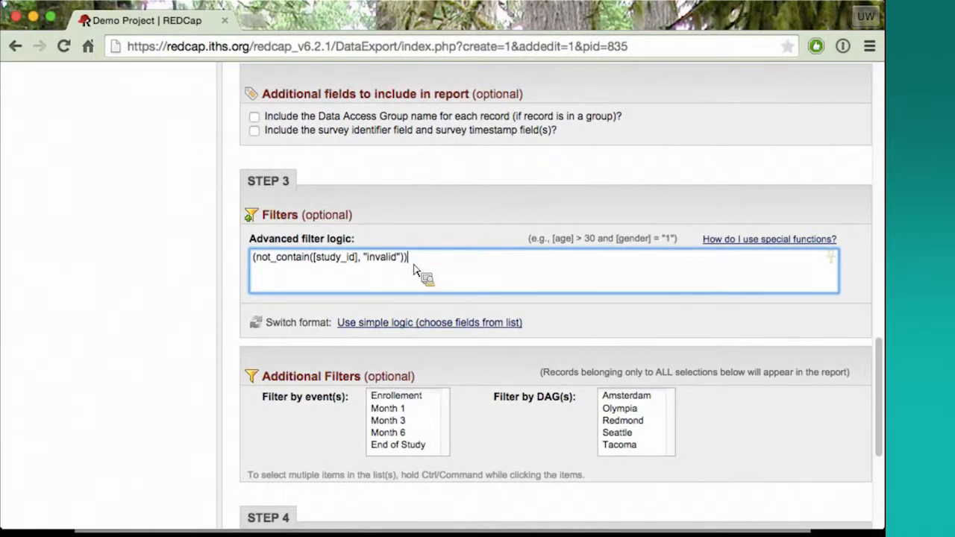
{"action": "left_click_drag", "start_coordinate": [234, 247], "coordinate": [471, 272]}
{"action": "key", "text": "BackSpace"}
{"action": "left_click", "coordinate": [627, 316]}
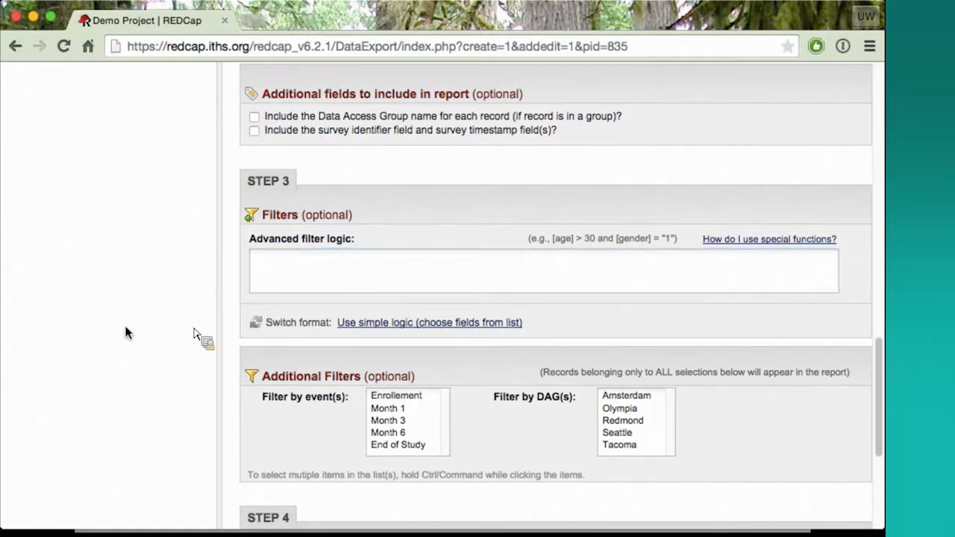
Filter the report by all events from Enrollement through End of Study in the additional filters
{"action": "scroll", "coordinate": [126, 330], "scroll_direction": "down", "scroll_amount": 1}
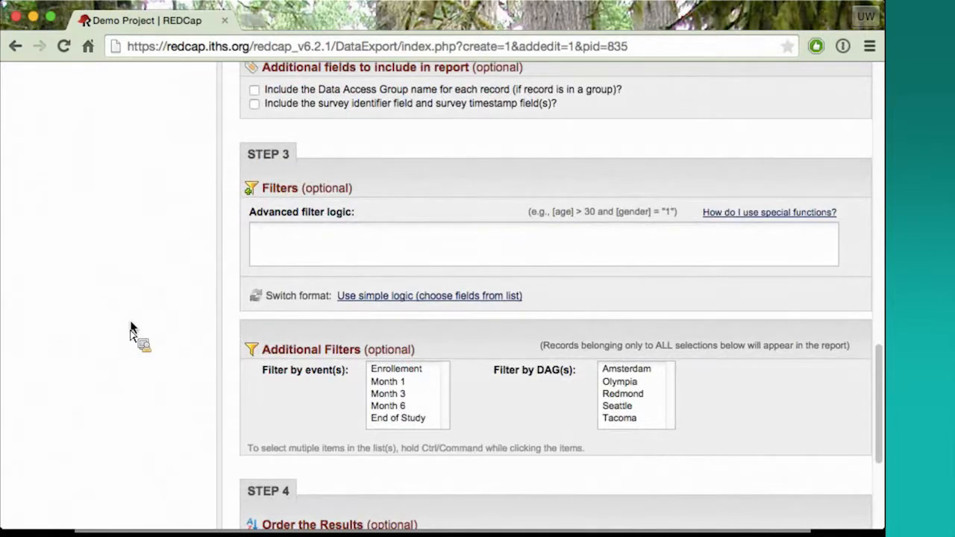
{"action": "scroll", "coordinate": [236, 379], "scroll_direction": "down", "scroll_amount": 3}
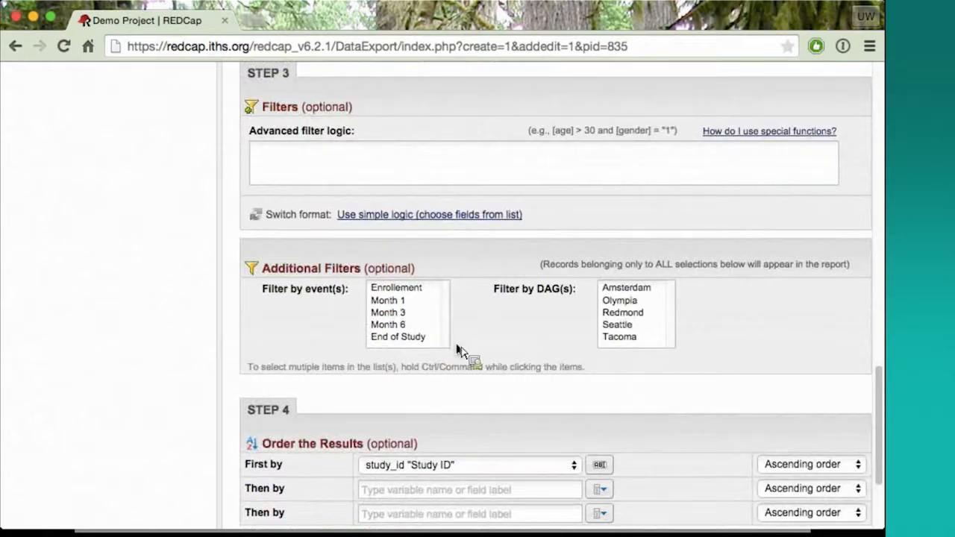
{"action": "scroll", "coordinate": [515, 359], "scroll_direction": "down", "scroll_amount": 5}
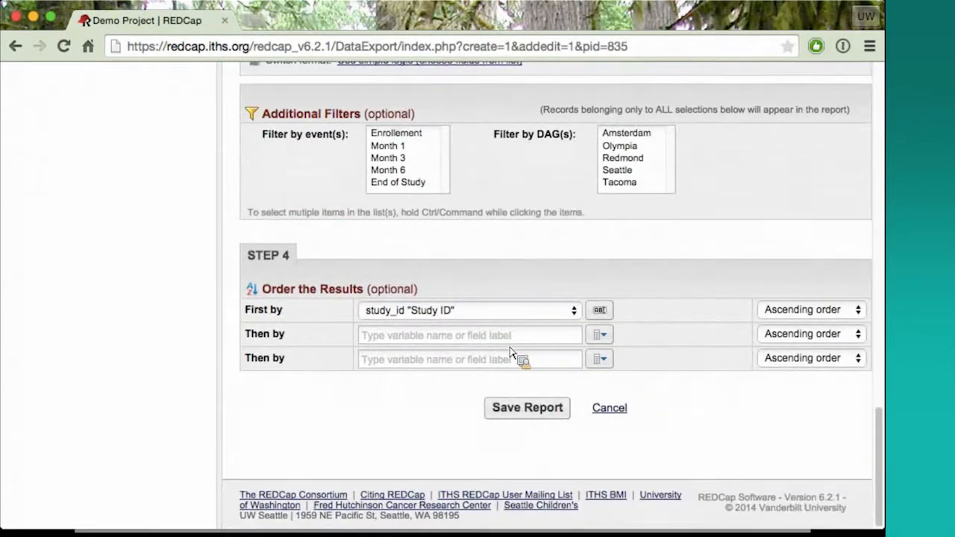
{"action": "left_click", "coordinate": [406, 161]}
{"action": "left_click", "coordinate": [410, 170]}
{"action": "left_click", "coordinate": [504, 170]}
{"action": "left_click", "coordinate": [413, 170]}
{"action": "left_click", "coordinate": [422, 218]}
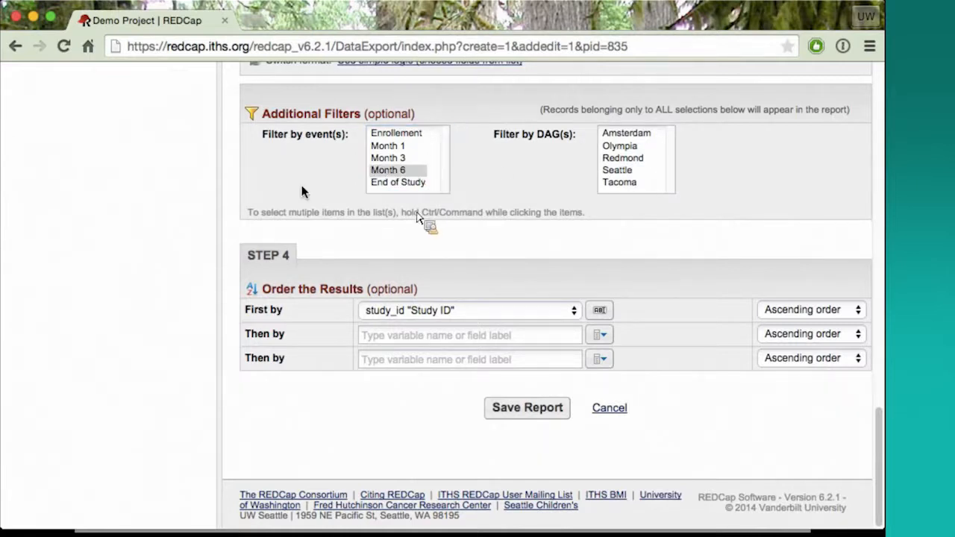
{"action": "right_click", "coordinate": [311, 158]}
{"action": "left_click", "coordinate": [556, 181]}
{"action": "left_click", "coordinate": [412, 134]}
{"action": "left_click", "coordinate": [420, 182], "text": "shift"}
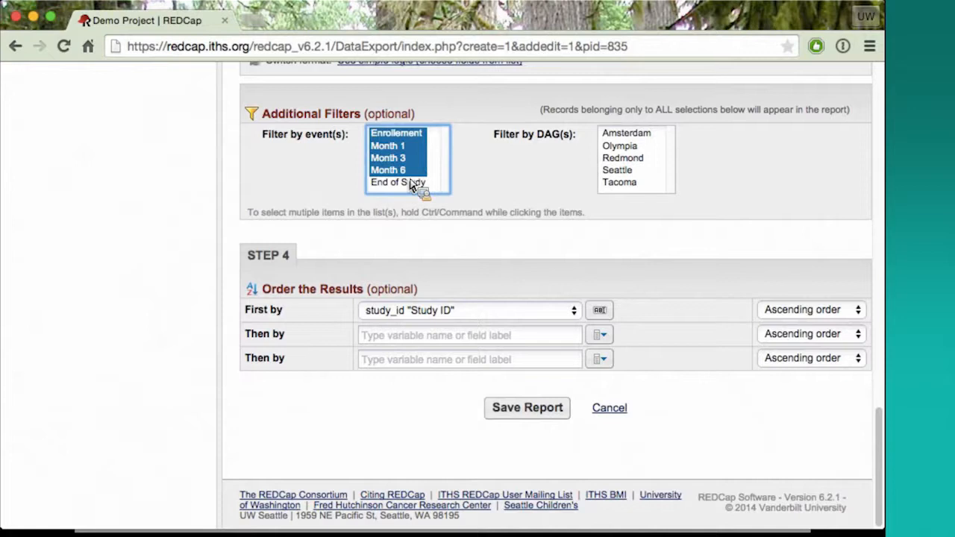
Order the results first by last_name "Last Name" and second by study_id "Study ID"
{"action": "left_click", "coordinate": [525, 313]}
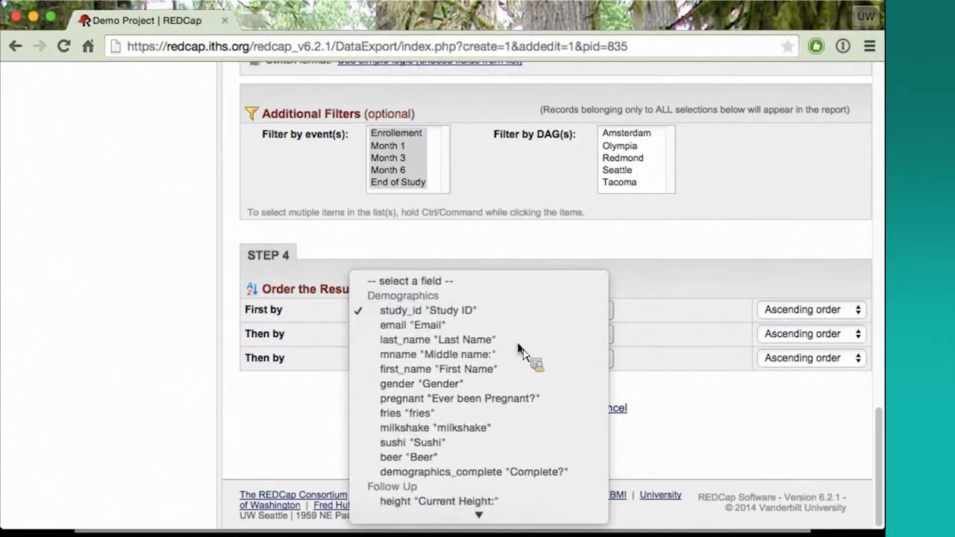
{"action": "left_click", "coordinate": [526, 340]}
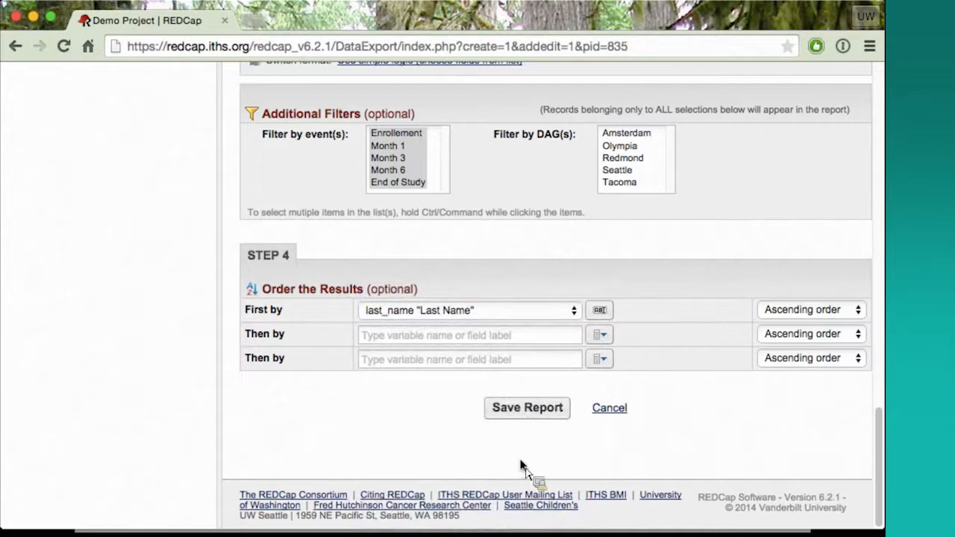
{"action": "left_click", "coordinate": [480, 338]}
{"action": "left_click", "coordinate": [578, 335]}
{"action": "left_click", "coordinate": [578, 336]}
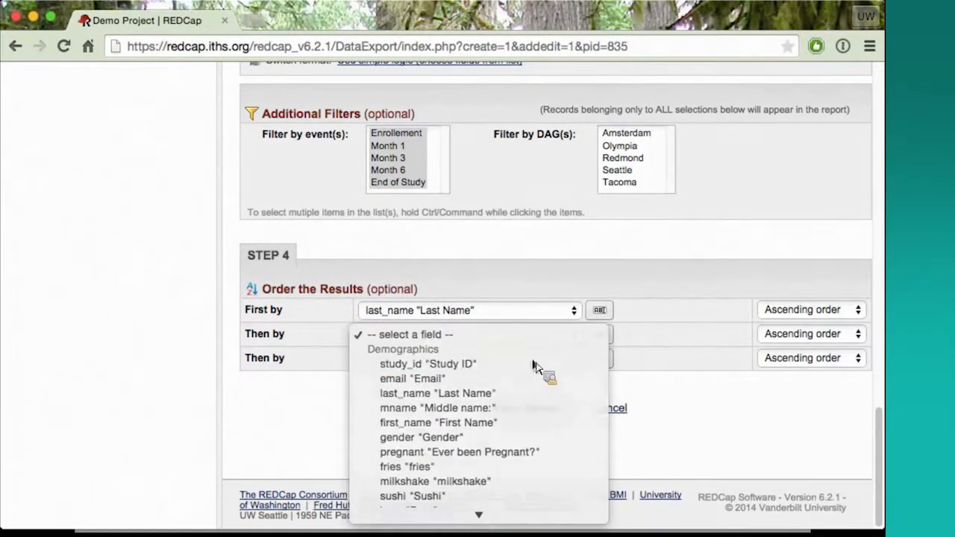
{"action": "left_click", "coordinate": [535, 365]}
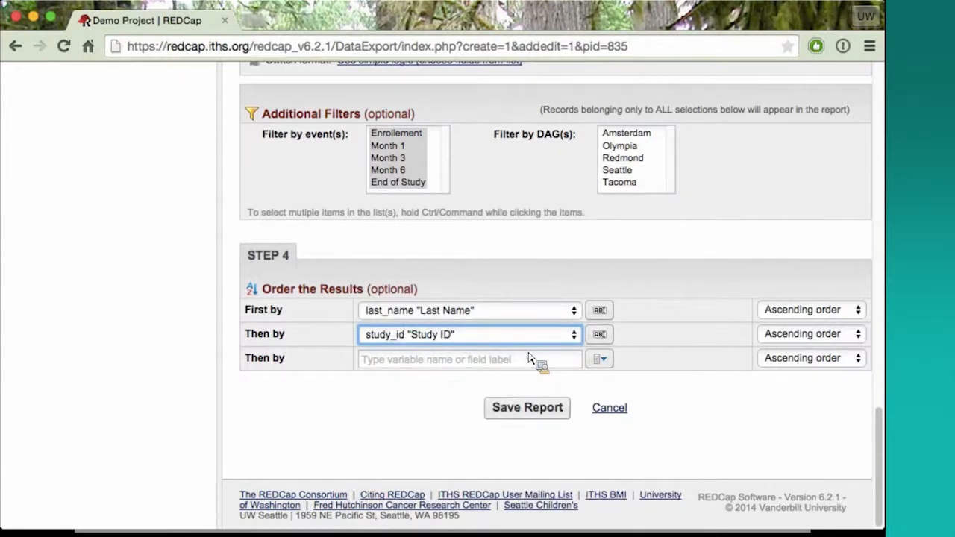
Save the Training December report and view it, looking through its results table
{"action": "left_click", "coordinate": [528, 412]}
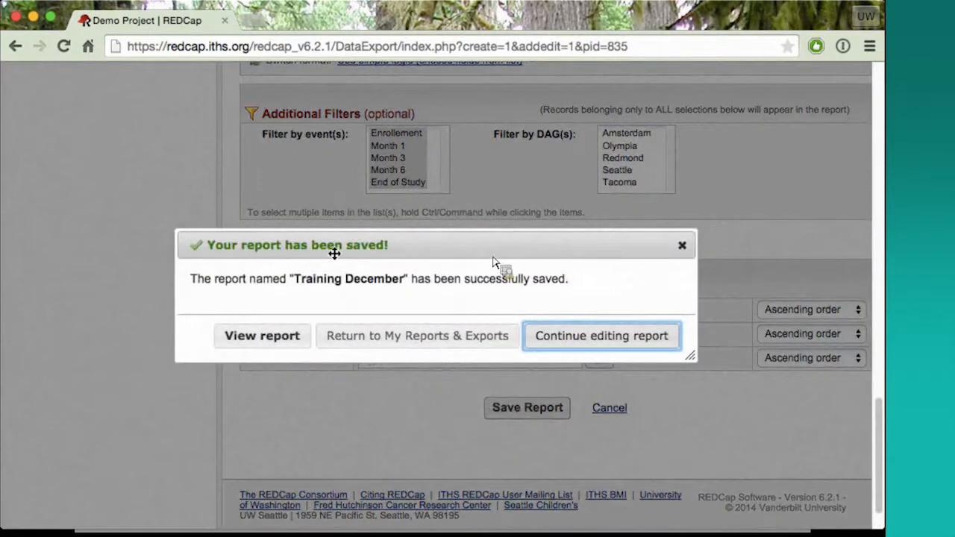
{"action": "left_click", "coordinate": [232, 342]}
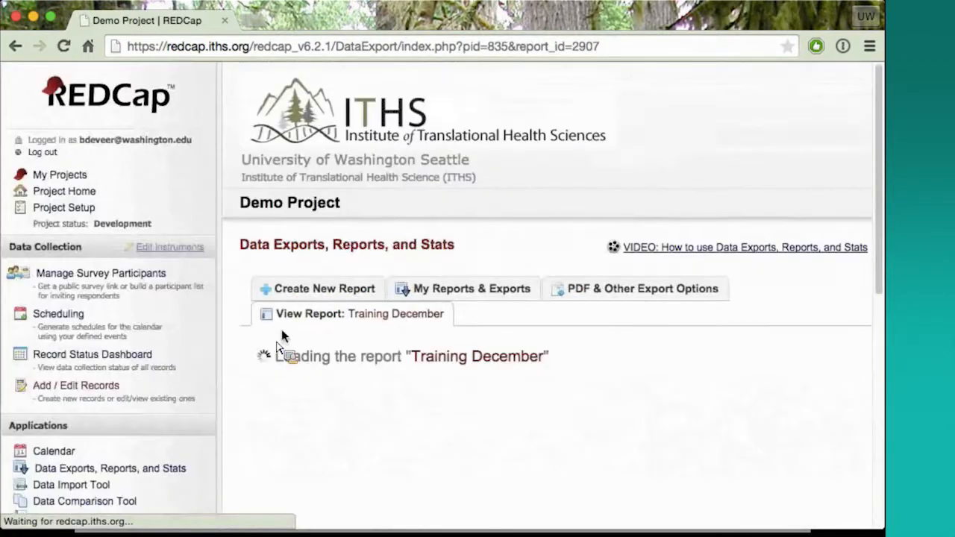
{"action": "scroll", "coordinate": [496, 302], "scroll_direction": "down", "scroll_amount": 2}
{"action": "scroll", "coordinate": [496, 302], "scroll_direction": "down", "scroll_amount": 6}
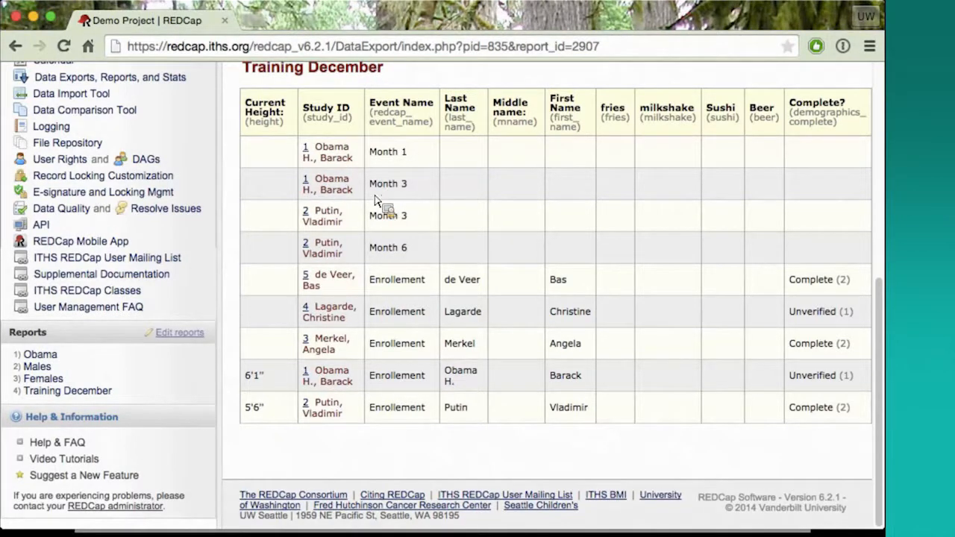
{"action": "scroll", "coordinate": [573, 390], "scroll_direction": "up", "scroll_amount": 3}
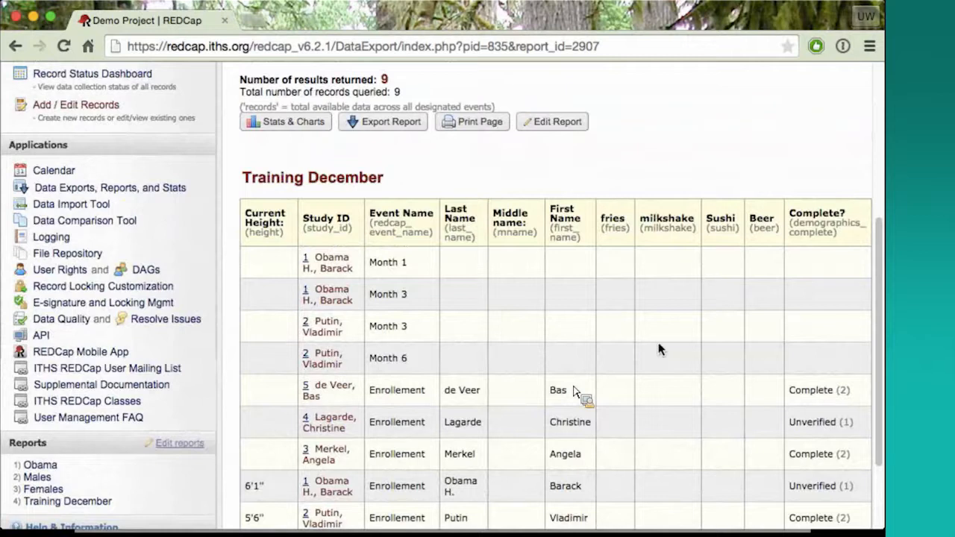
{"action": "scroll", "coordinate": [679, 332], "scroll_direction": "down", "scroll_amount": 1}
{"action": "scroll", "coordinate": [679, 333], "scroll_direction": "down", "scroll_amount": 1}
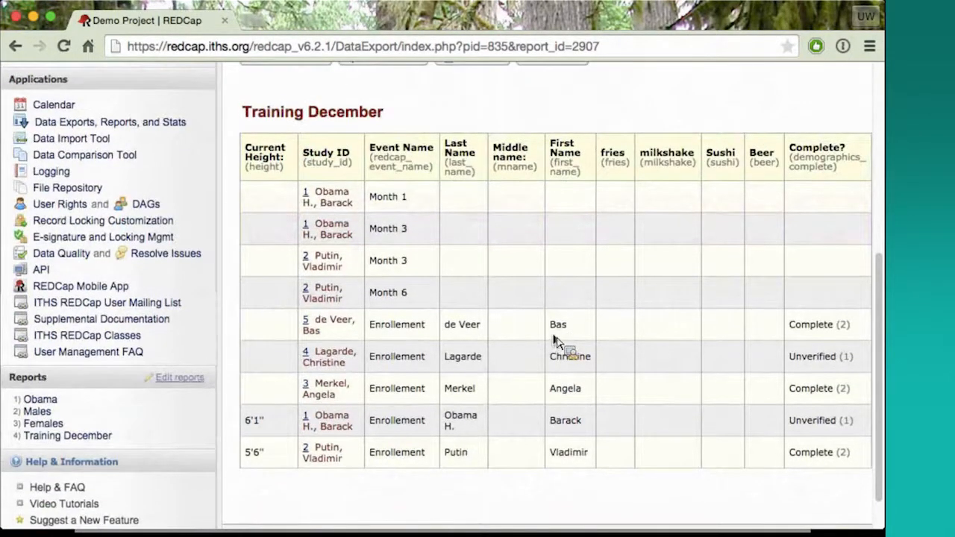
{"action": "scroll", "coordinate": [556, 342], "scroll_direction": "up", "scroll_amount": 2}
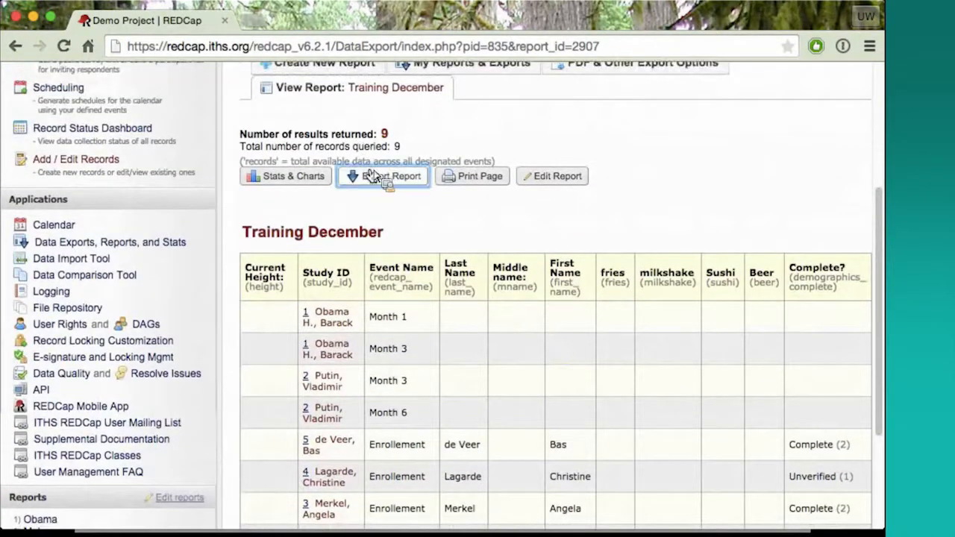
Start exporting the Training December report and choose CSV / Microsoft Excel (raw data) as the format
{"action": "left_click", "coordinate": [377, 177]}
{"action": "scroll", "coordinate": [453, 312], "scroll_direction": "down", "scroll_amount": 1}
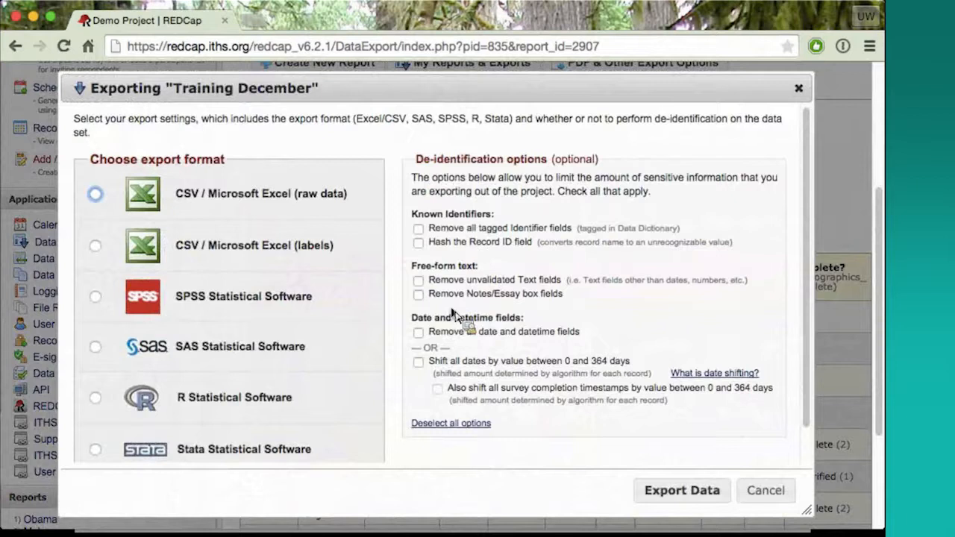
{"action": "scroll", "coordinate": [453, 312], "scroll_direction": "down", "scroll_amount": 1}
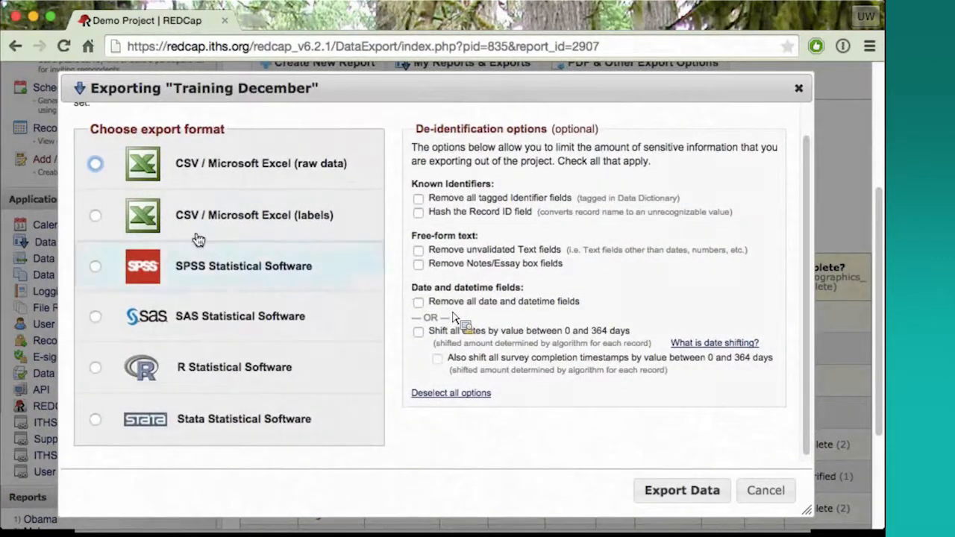
{"action": "left_click", "coordinate": [95, 164]}
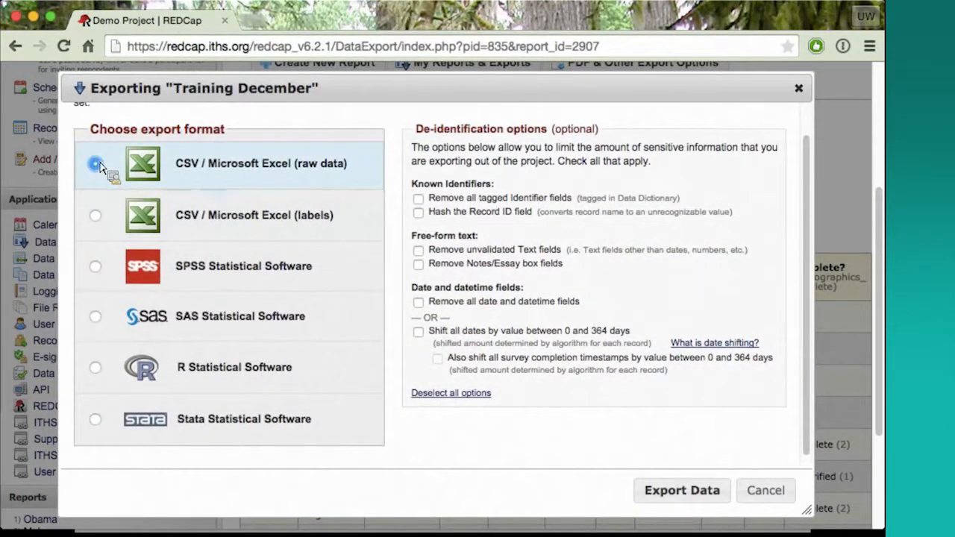
Set de-identification to remove tagged identifier fields, hash the Record ID and remove all date and datetime fields, leaving both free-form text options off
{"action": "left_click", "coordinate": [418, 200]}
{"action": "left_click", "coordinate": [418, 212]}
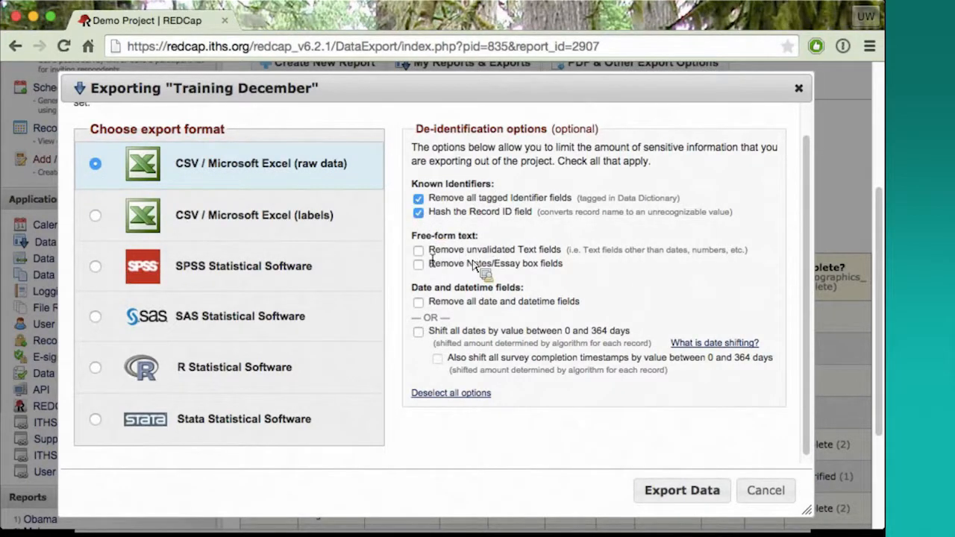
{"action": "left_click", "coordinate": [418, 250]}
{"action": "left_click", "coordinate": [418, 263]}
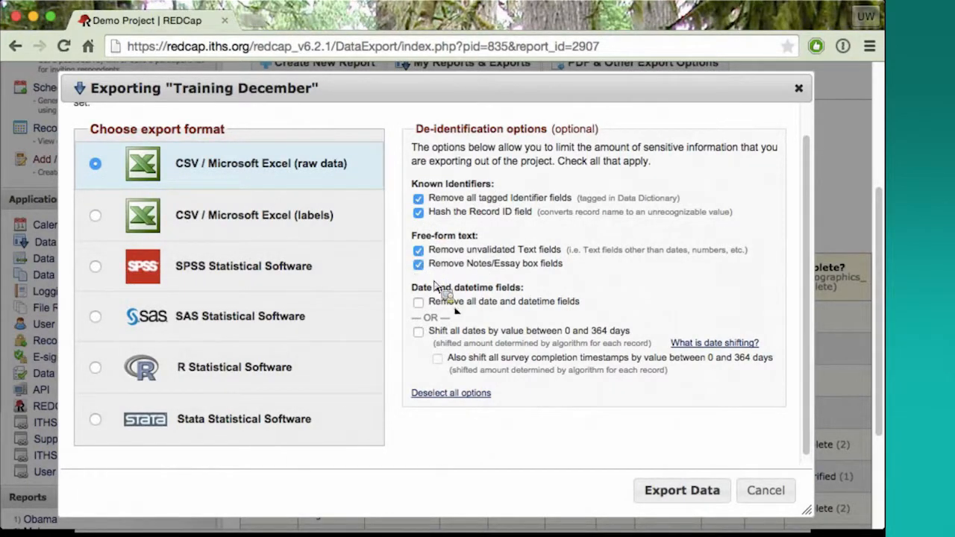
{"action": "left_click", "coordinate": [418, 250]}
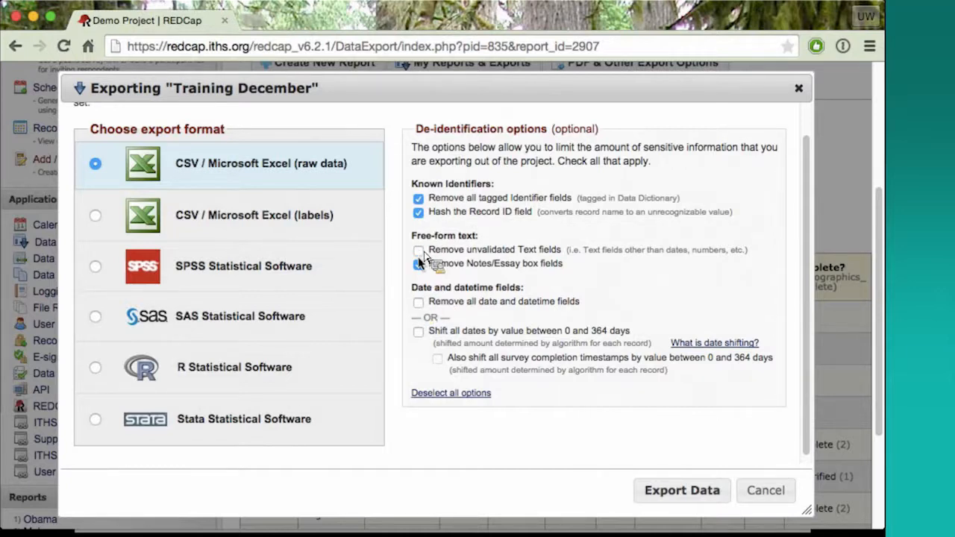
{"action": "left_click", "coordinate": [419, 265]}
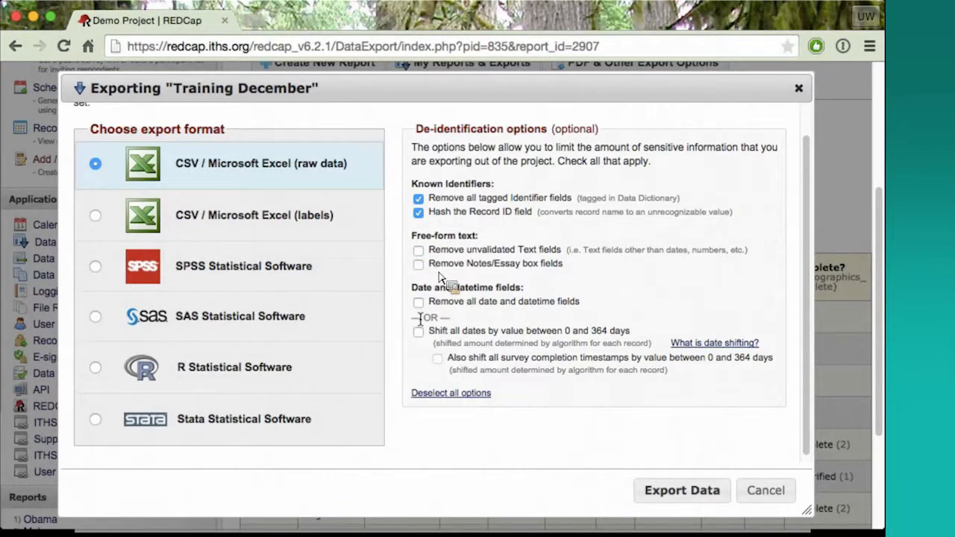
{"action": "left_click", "coordinate": [418, 303]}
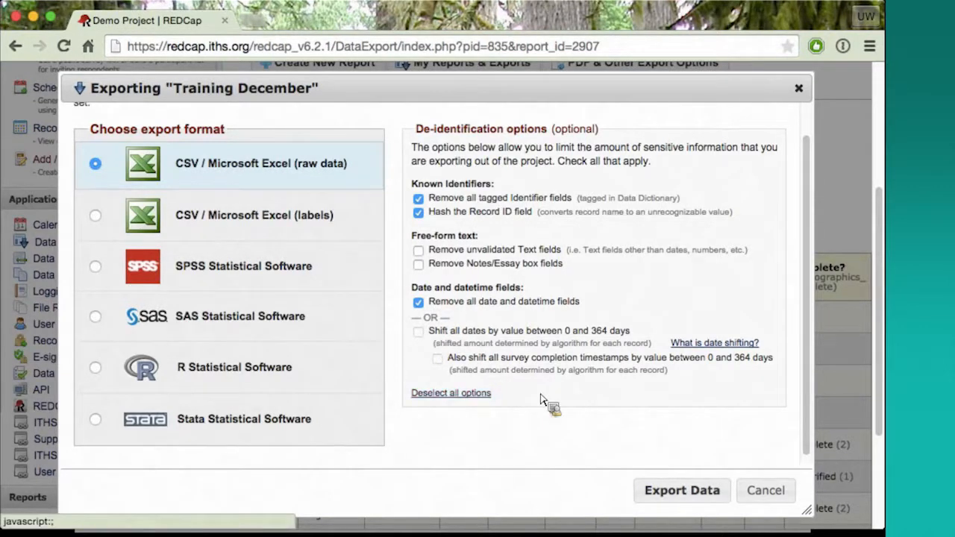
Export the report data and download the raw Excel CSV file
{"action": "left_click", "coordinate": [649, 491]}
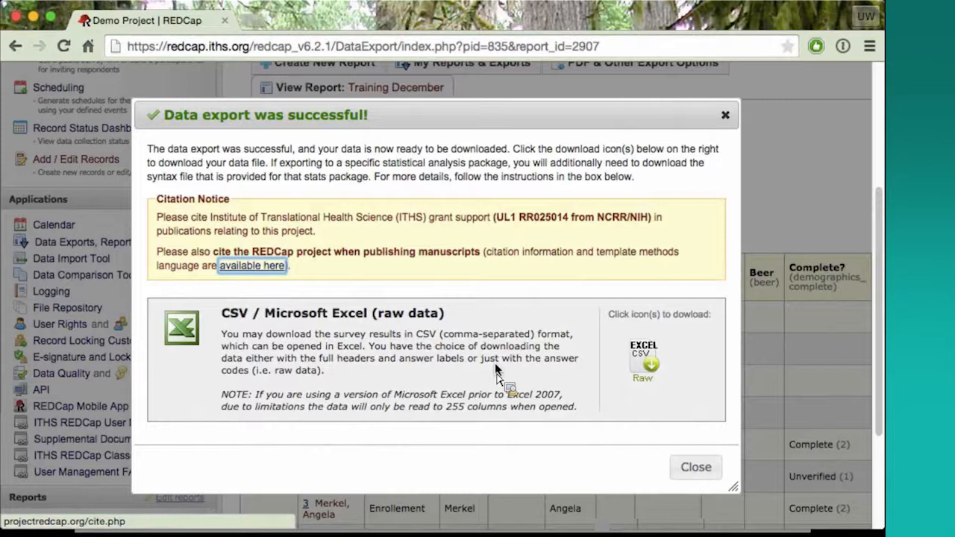
{"action": "left_click", "coordinate": [651, 365]}
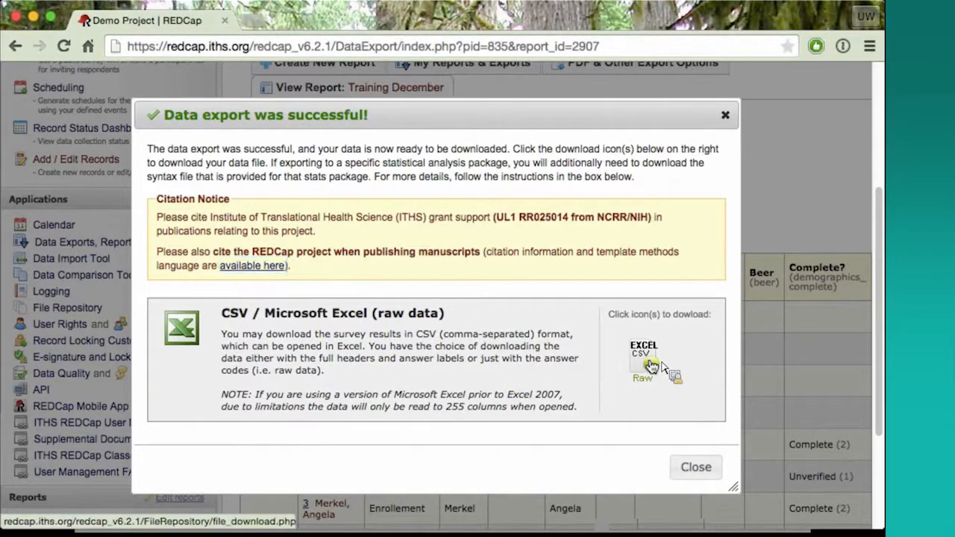